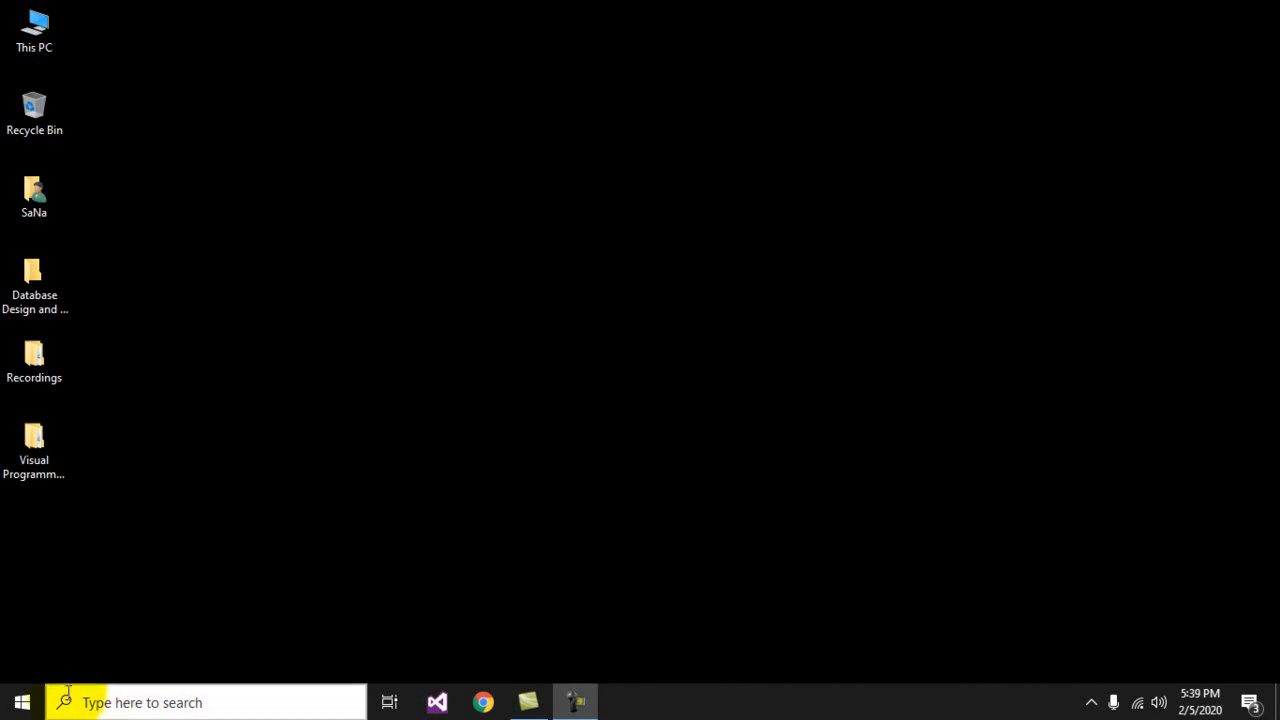
# Pin SQL Server 2014 Management Studio from the Microsoft SQL Server 2014 folder to Start
pyautogui.click(18, 707)
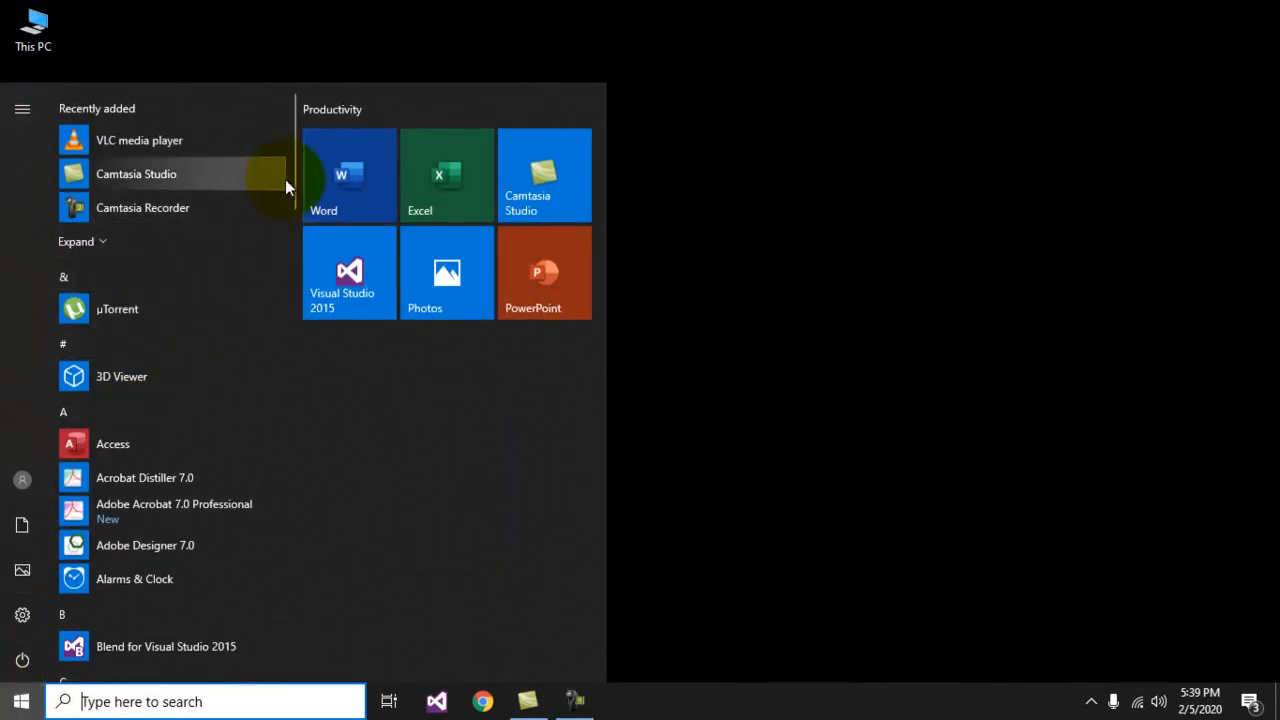
pyautogui.moveTo(291, 150); pyautogui.dragTo(286, 378)
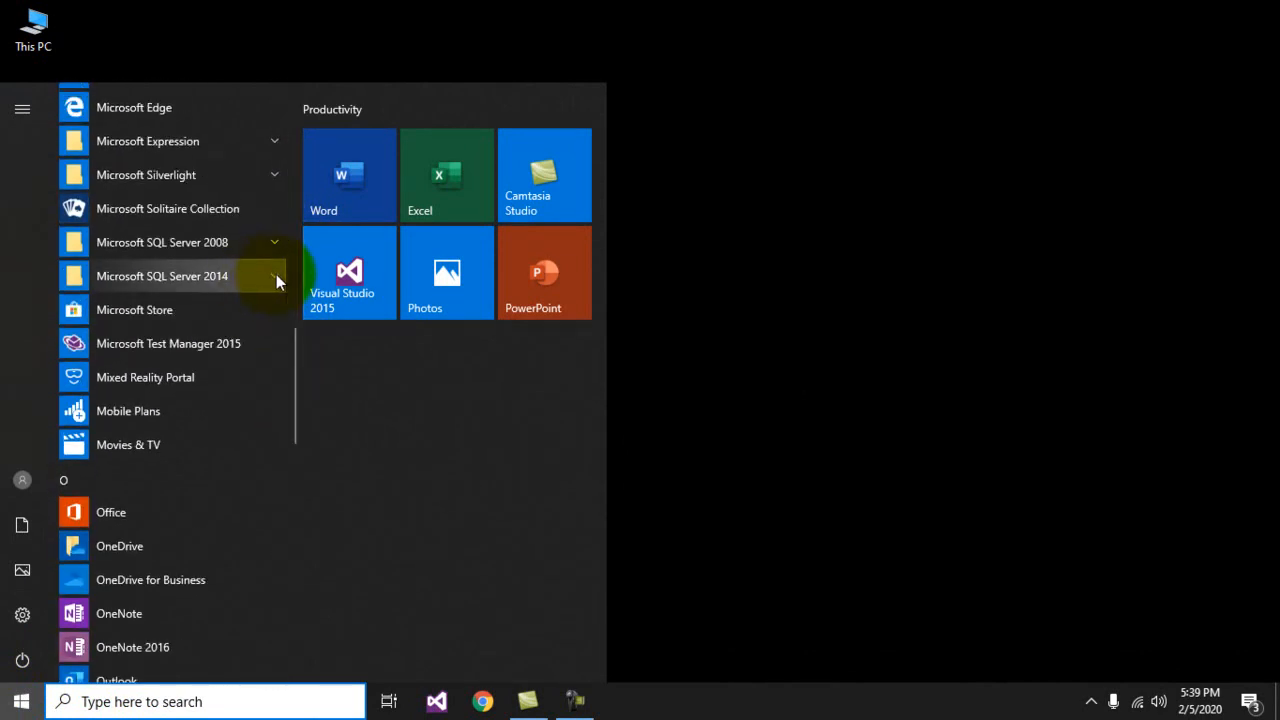
pyautogui.click(276, 274)
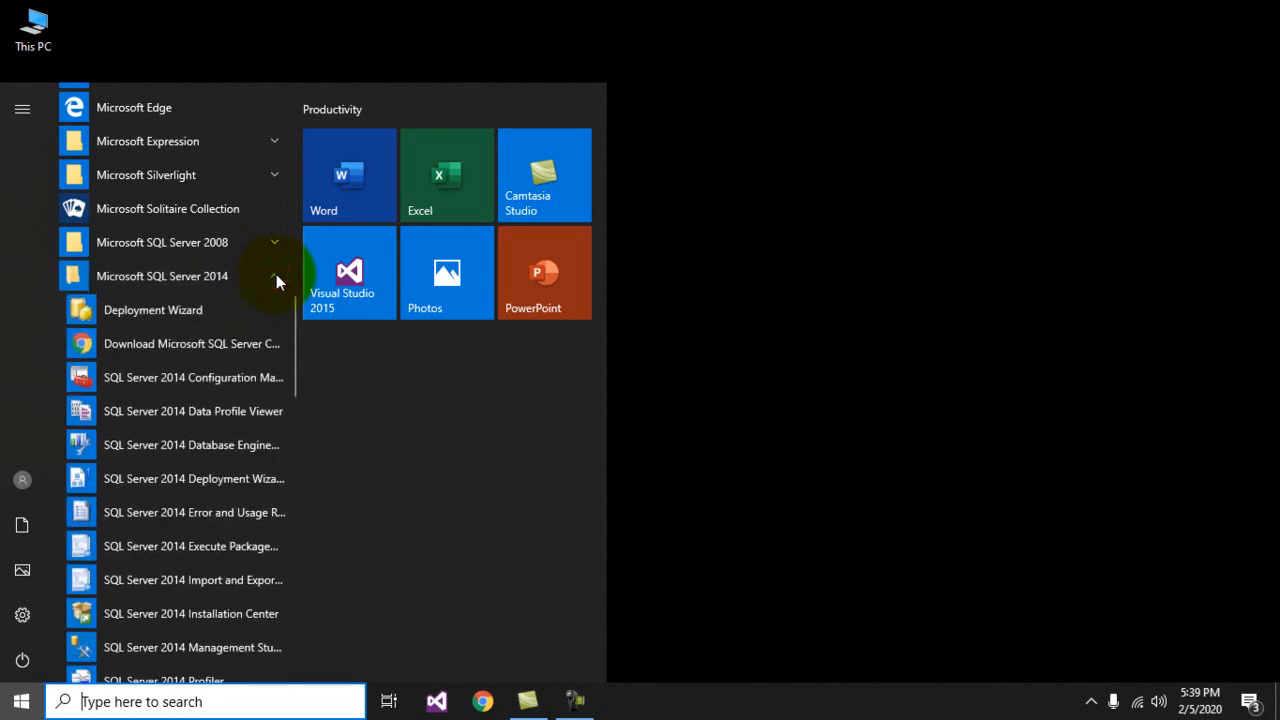
pyautogui.moveTo(292, 322); pyautogui.dragTo(292, 381)
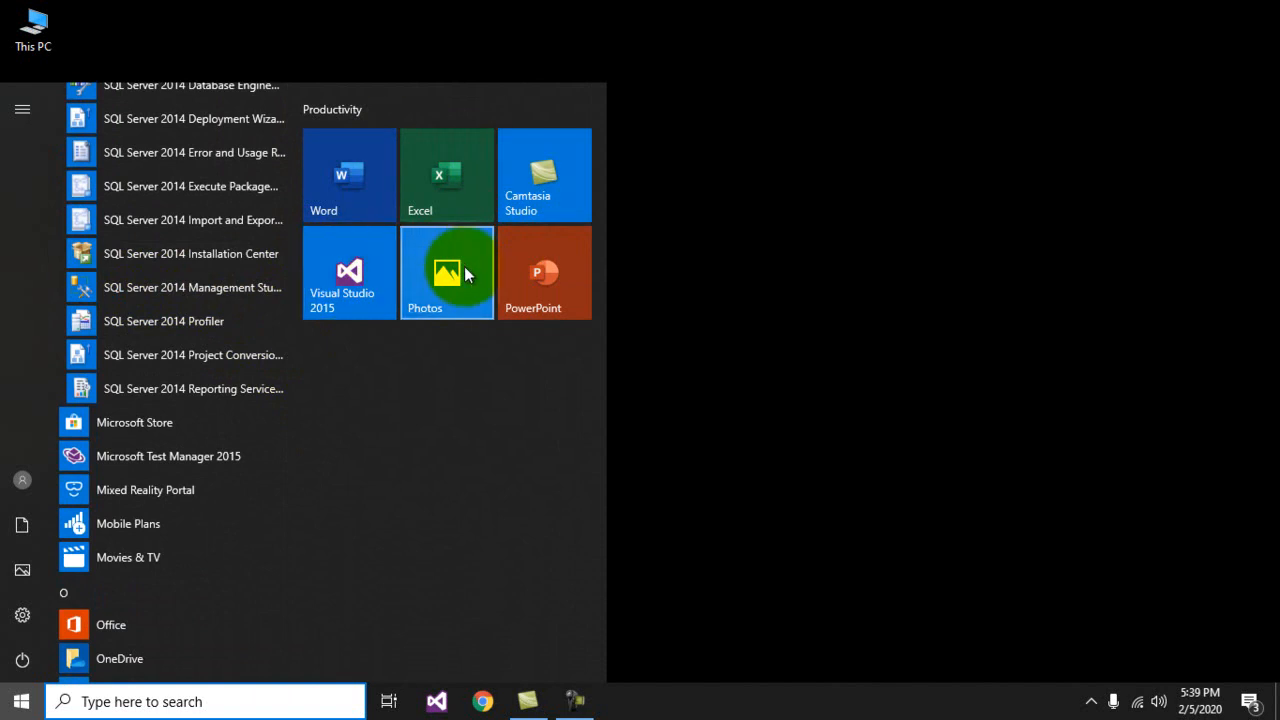
pyautogui.rightClick(175, 295)
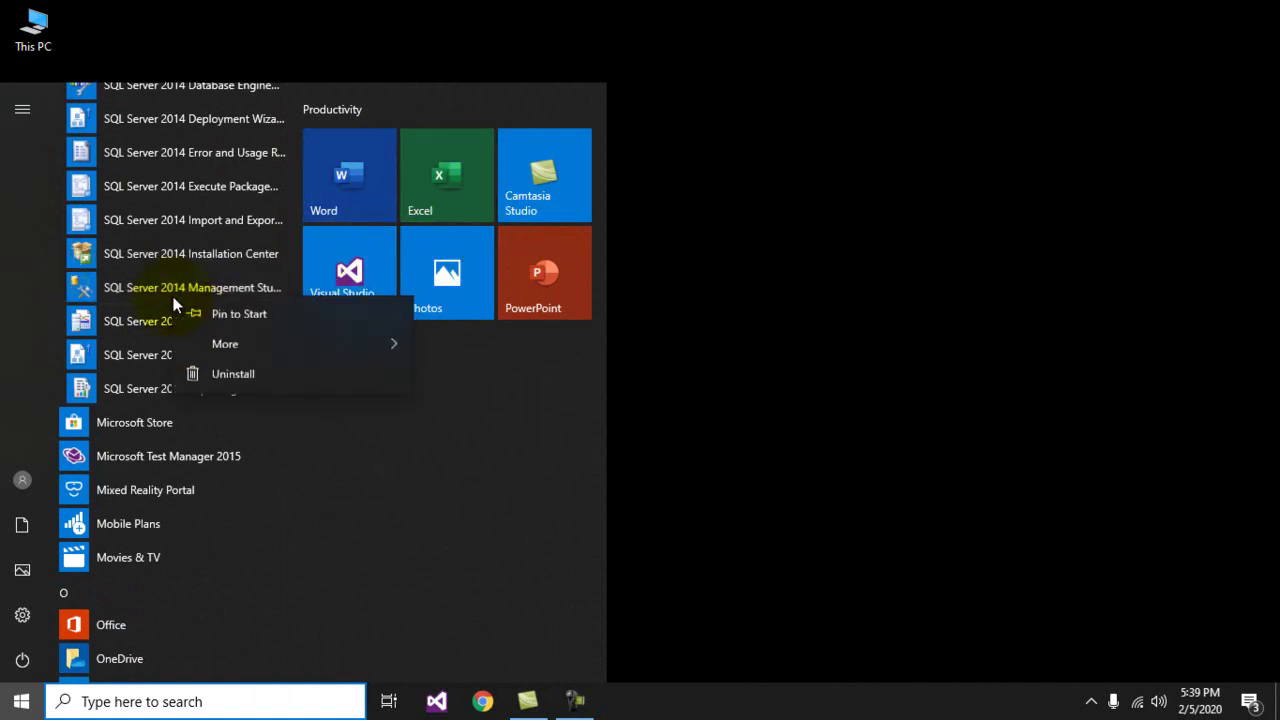
pyautogui.click(283, 320)
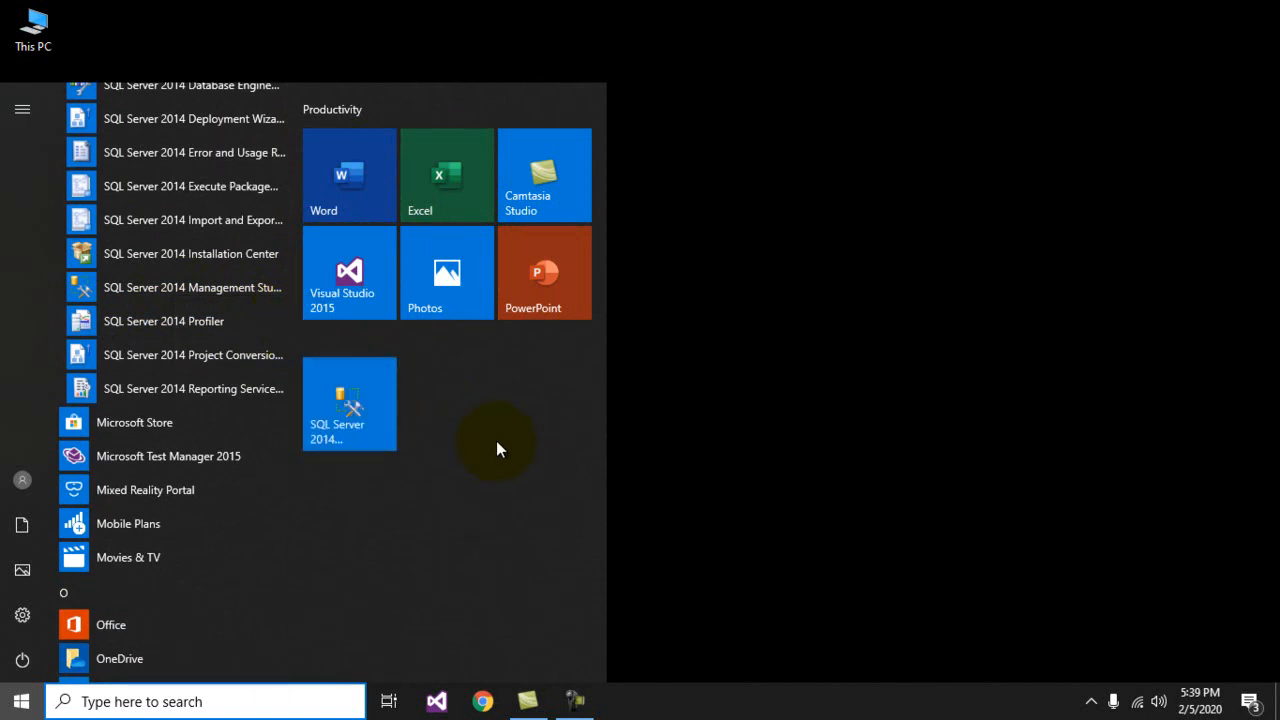
# Launch SQL Server 2014 Management Studio from its new Start tile
pyautogui.click(20, 701)
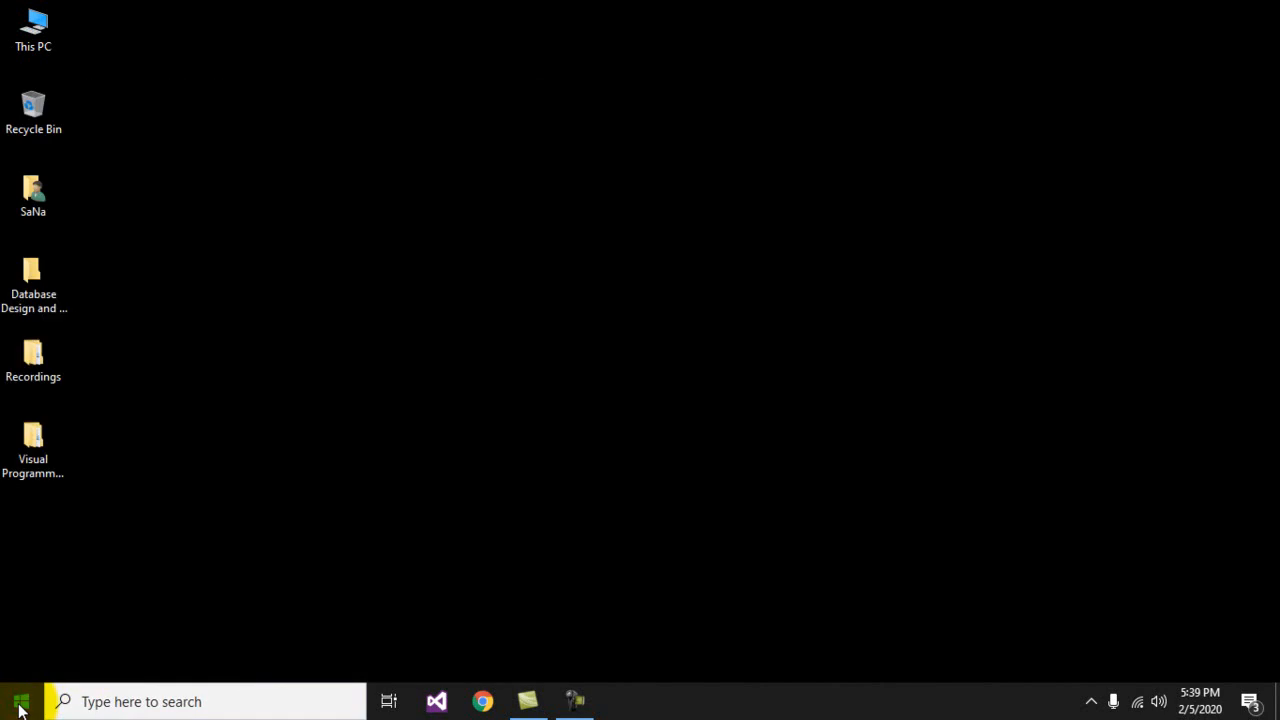
pyautogui.click(20, 706)
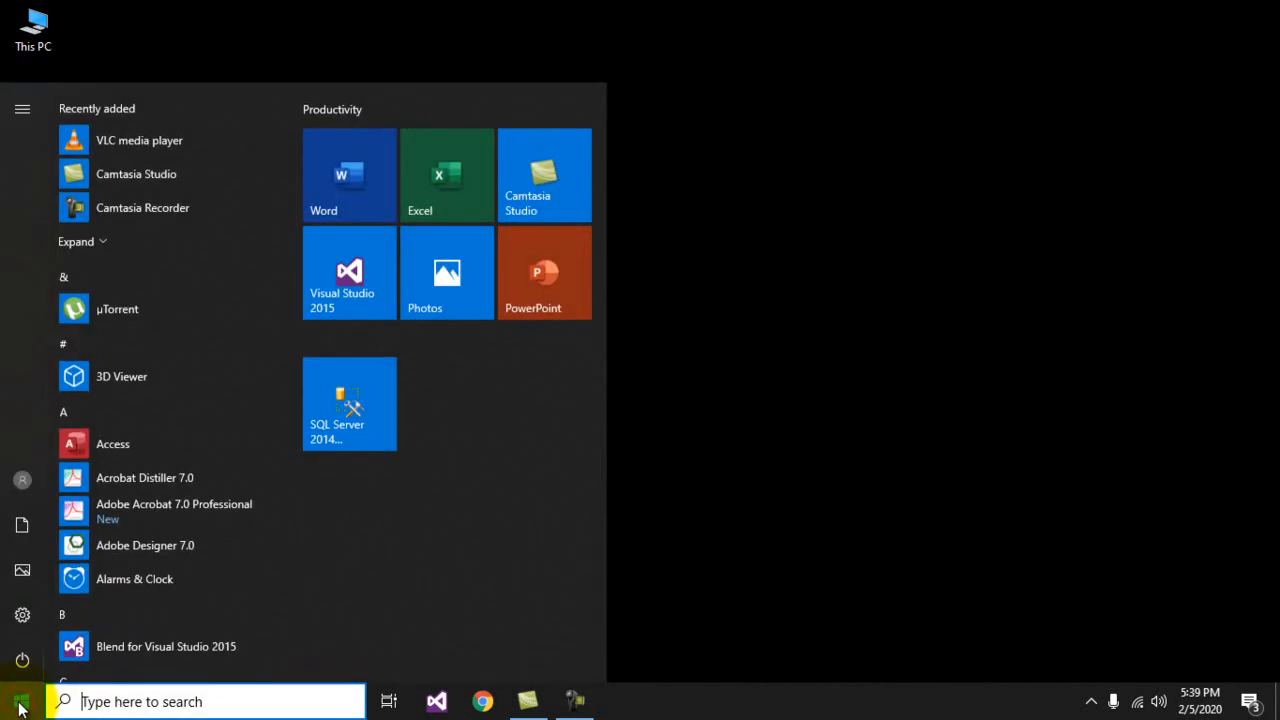
pyautogui.click(352, 423)
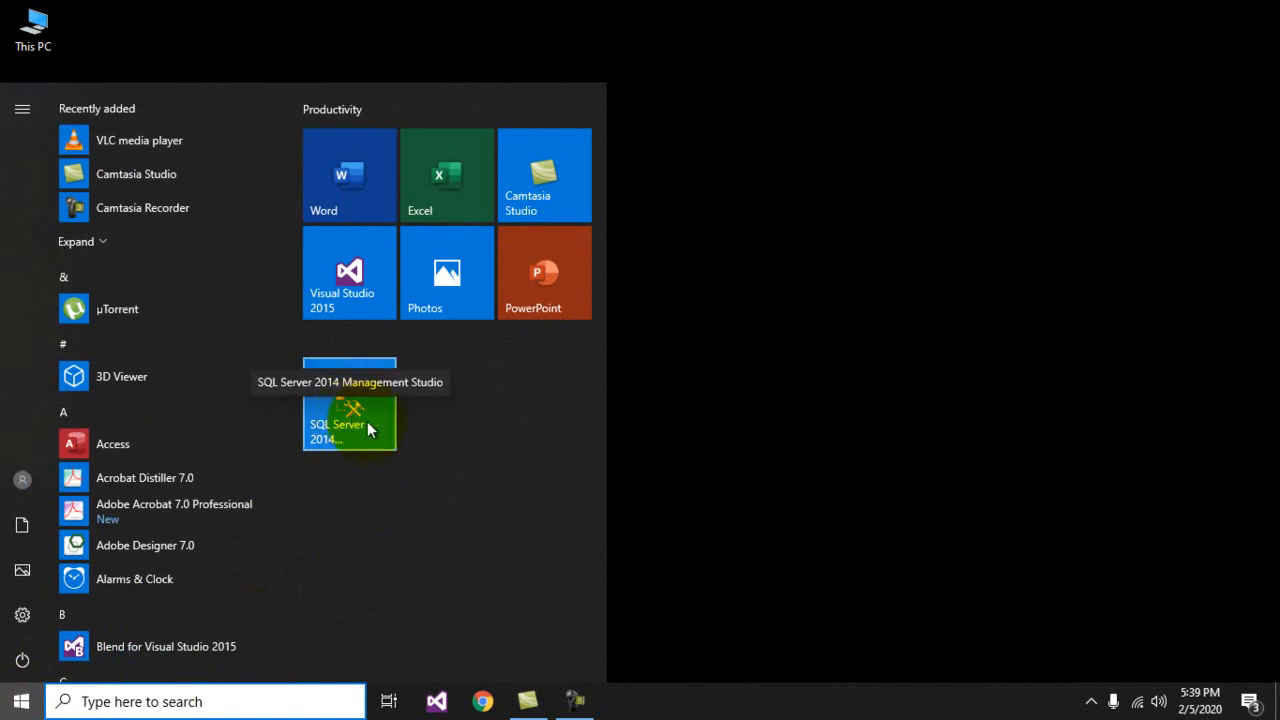
pyautogui.click(376, 440)
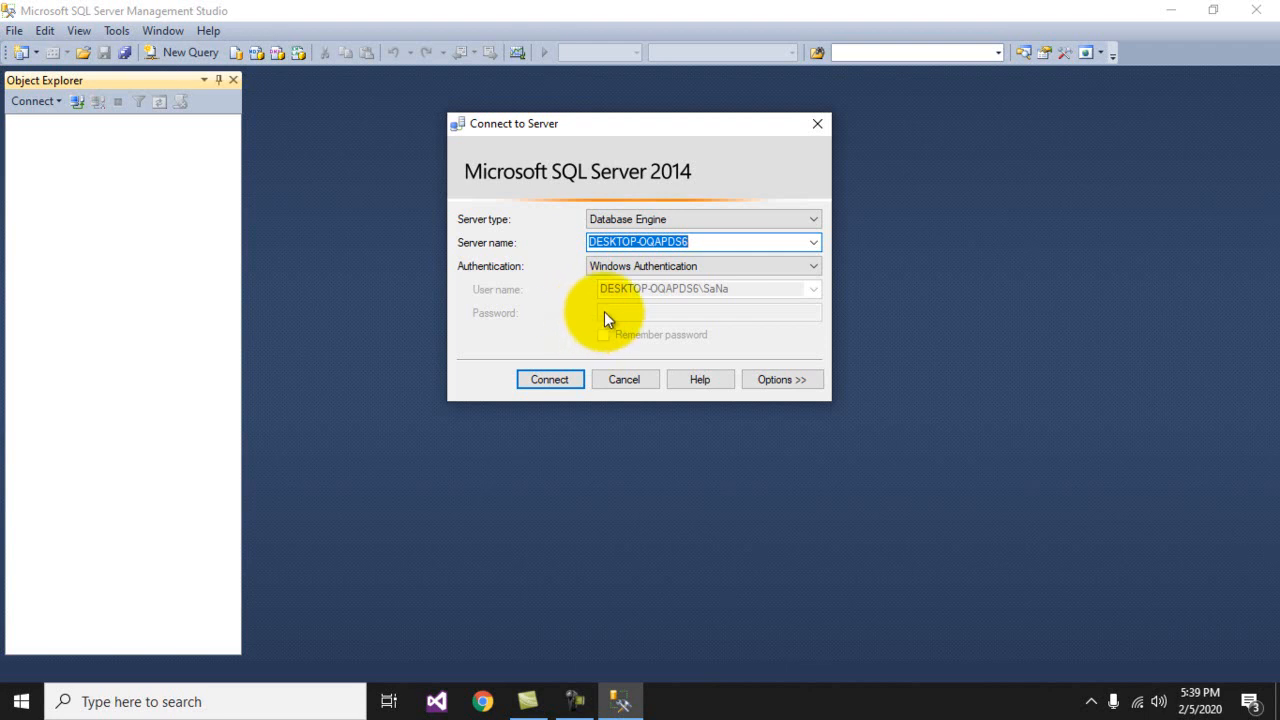
# Connect to the local server keeping its name and Windows Authentication
pyautogui.click(813, 242)
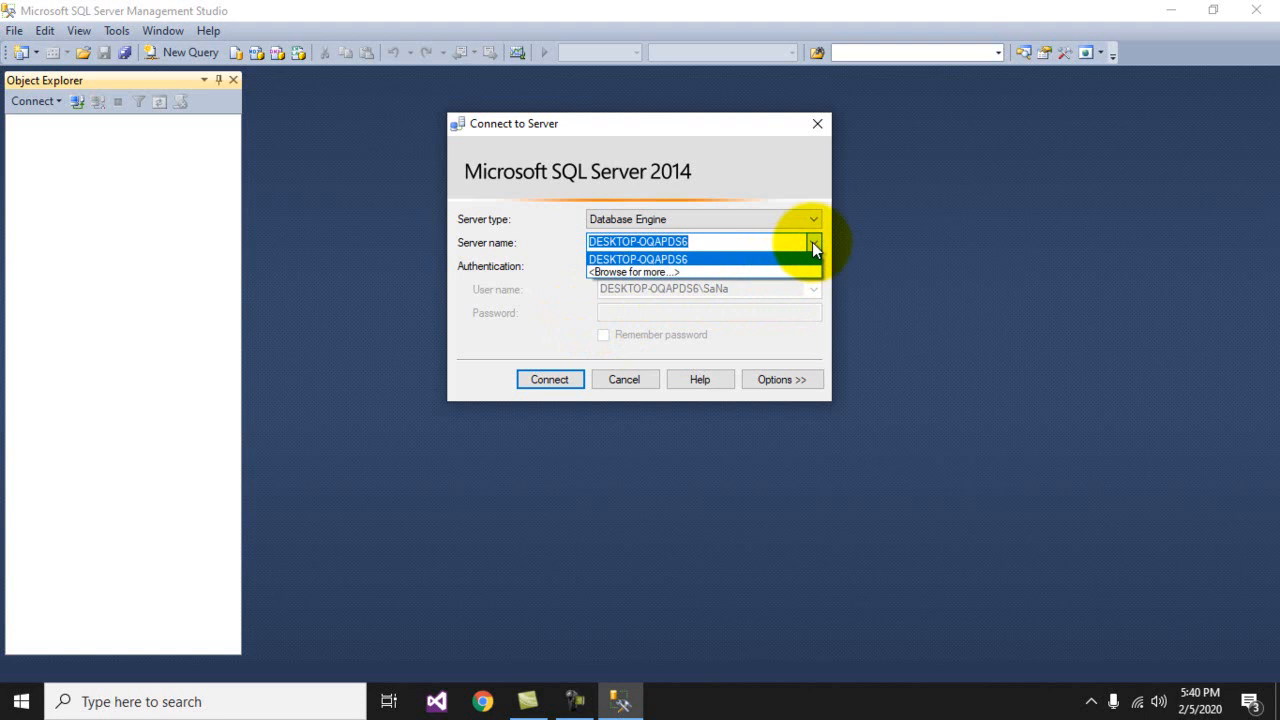
pyautogui.click(812, 242)
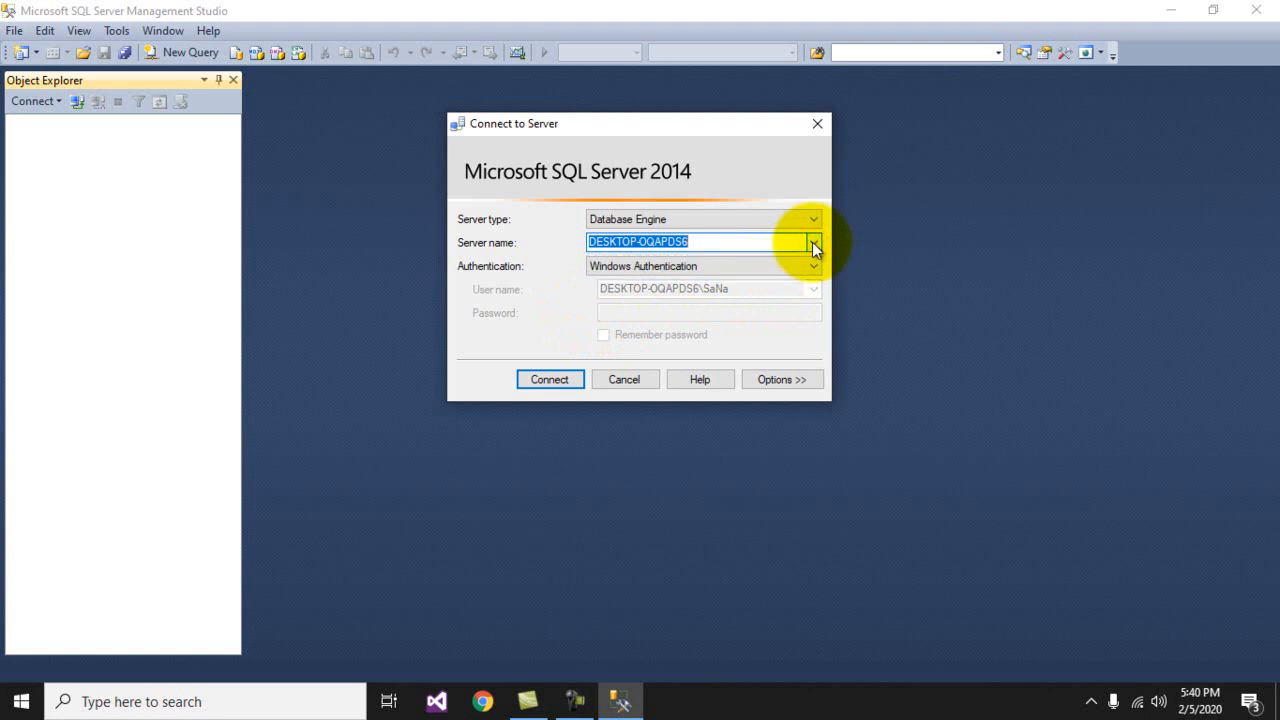
pyautogui.click(710, 241)
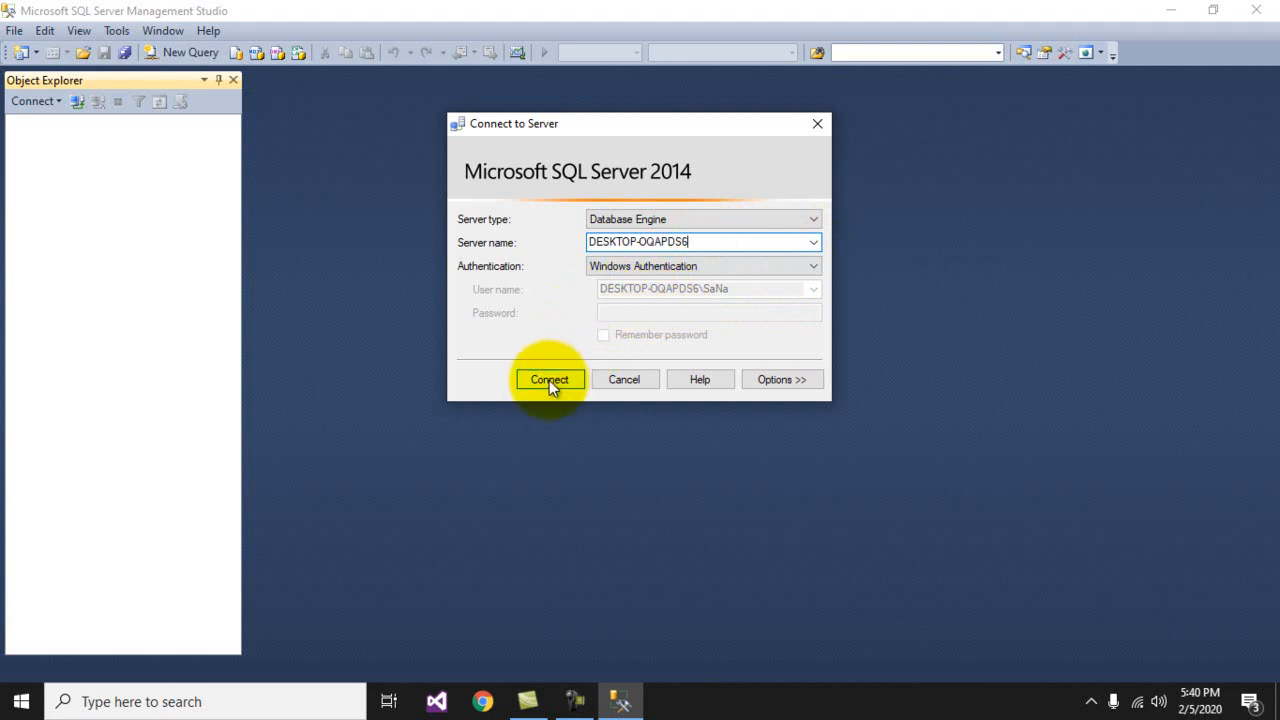
pyautogui.click(660, 266)
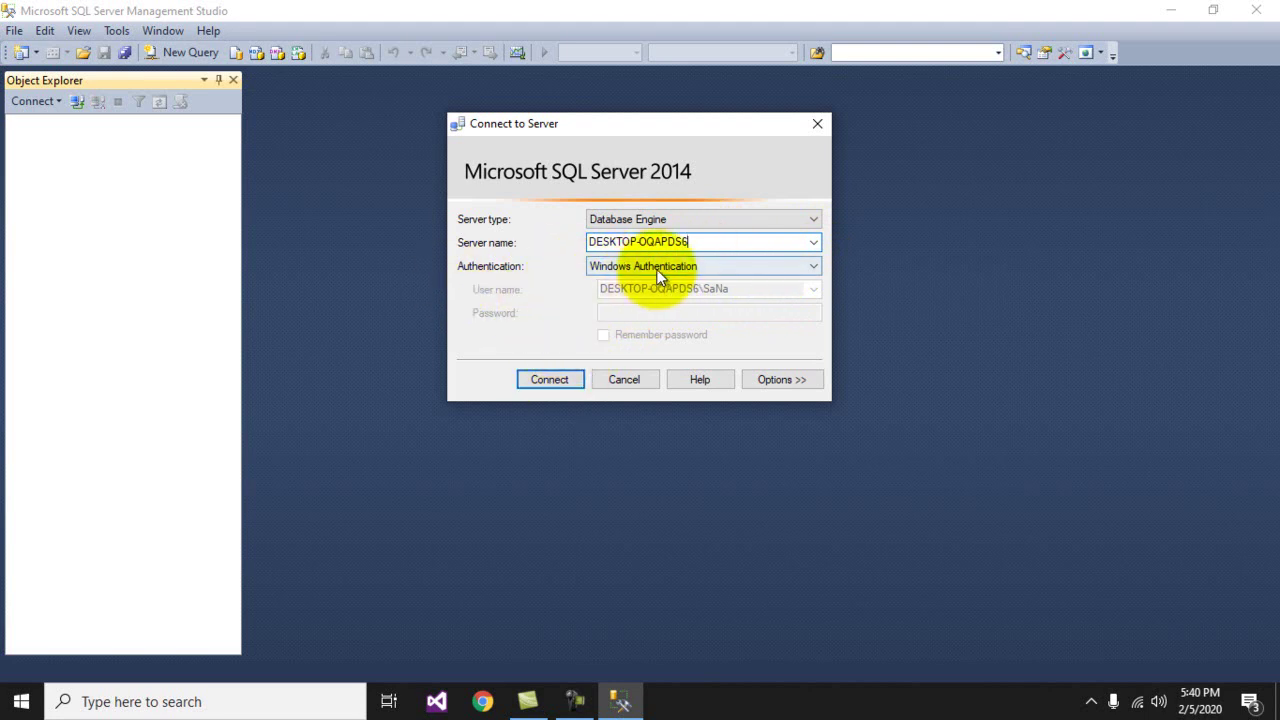
pyautogui.click(600, 267)
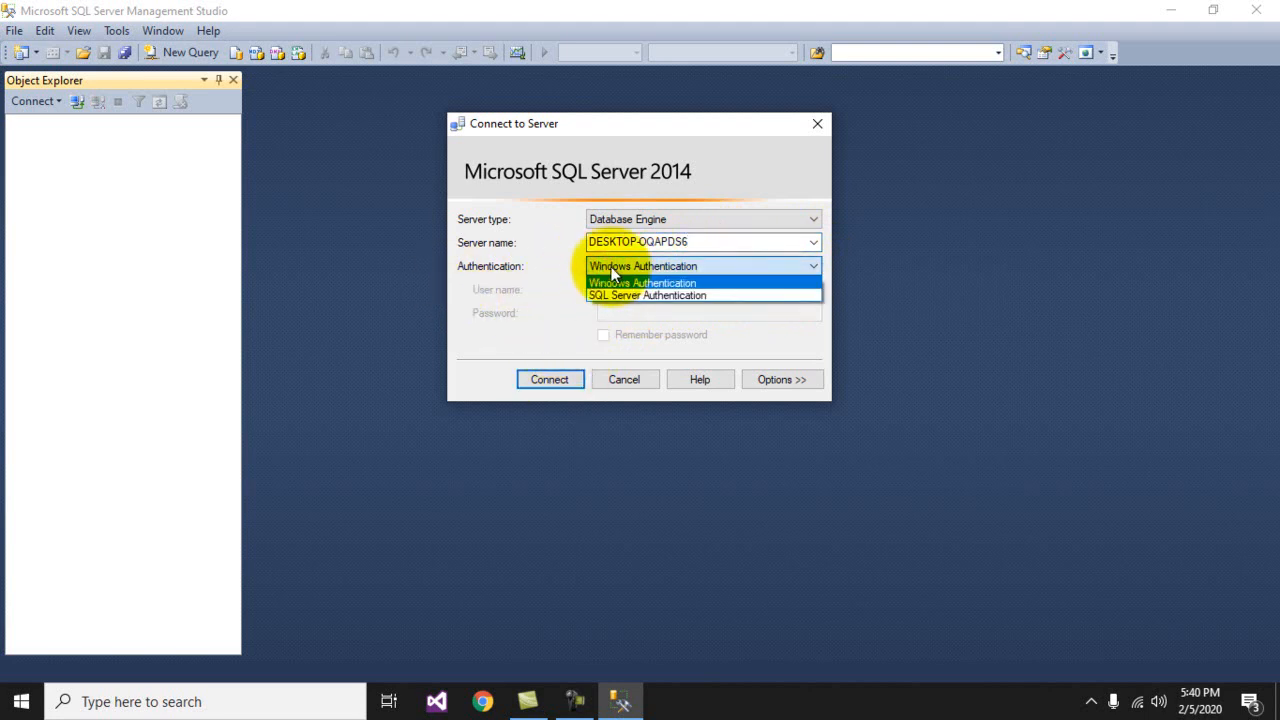
pyautogui.click(640, 283)
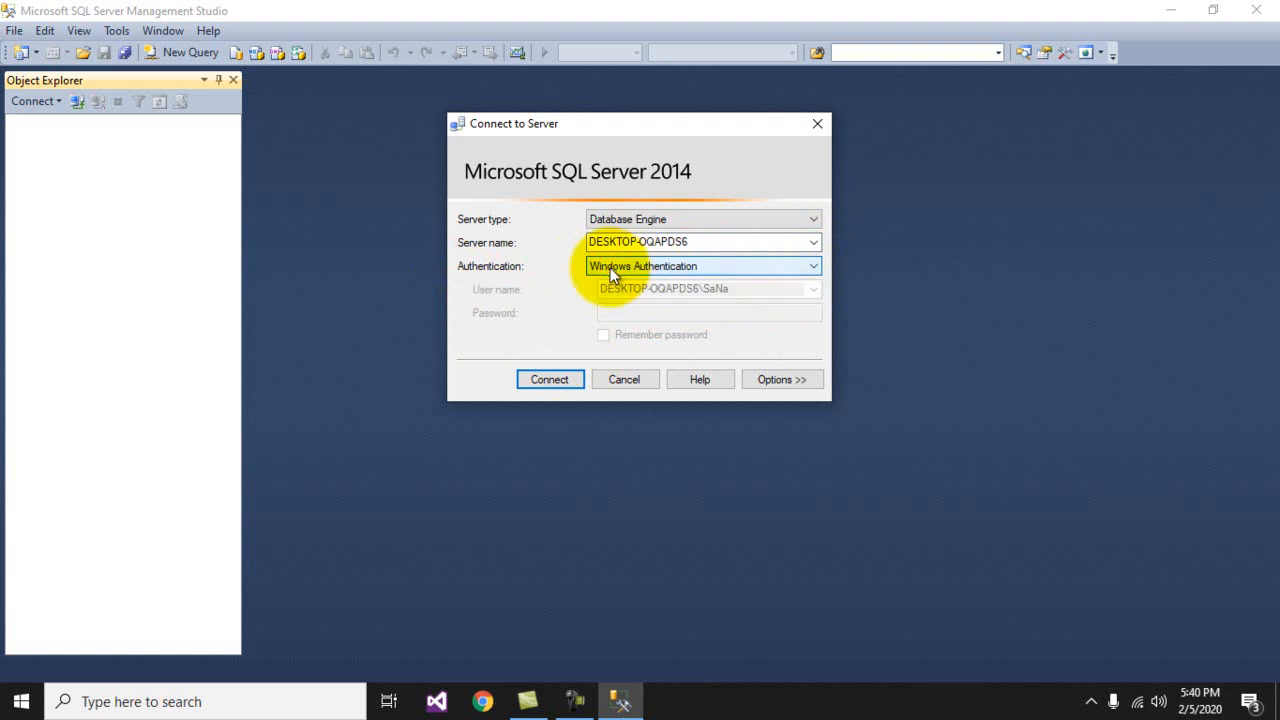
pyautogui.click(558, 377)
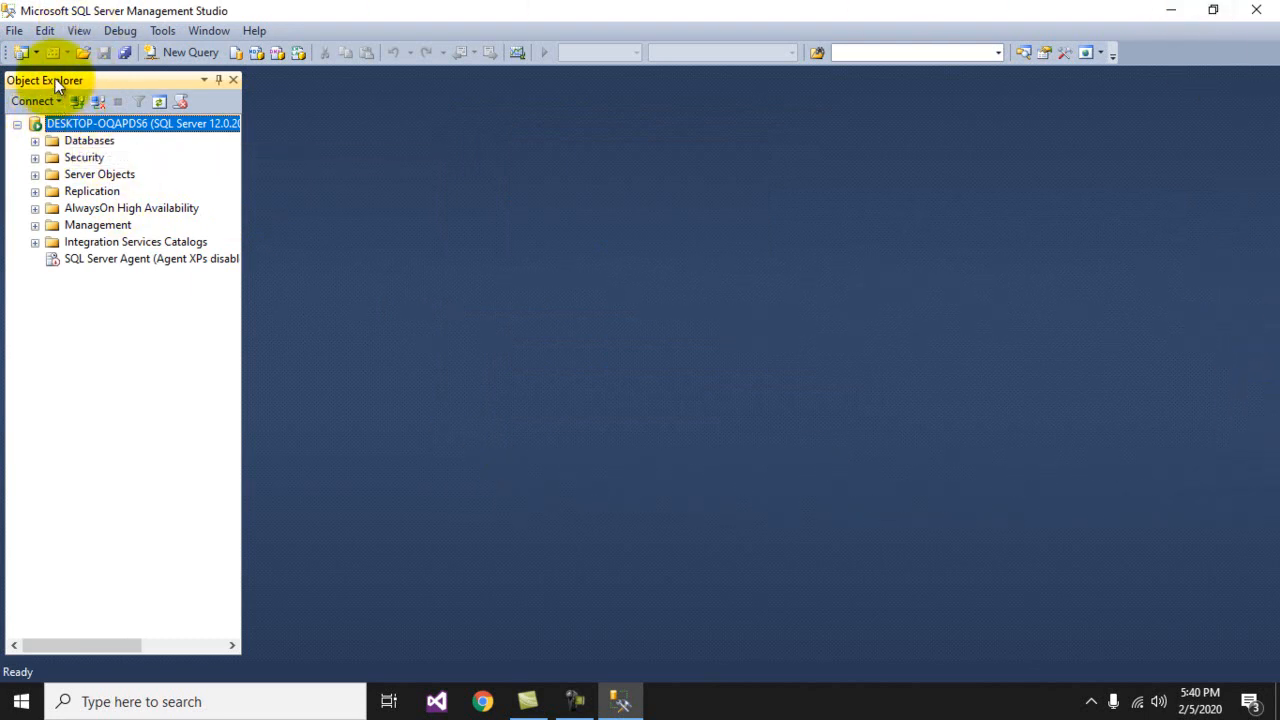
# Expand Databases, briefly expand System Databases, and dismiss the improvement-program notification
pyautogui.click(35, 141)
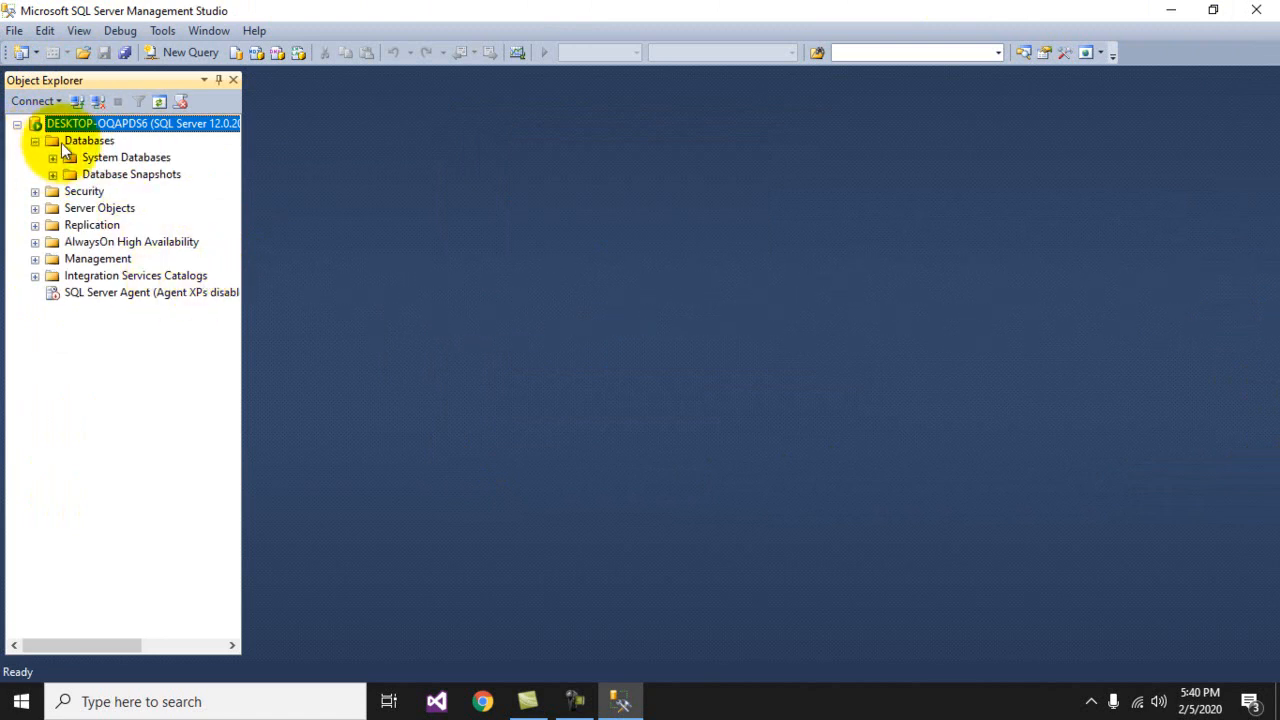
pyautogui.click(85, 141)
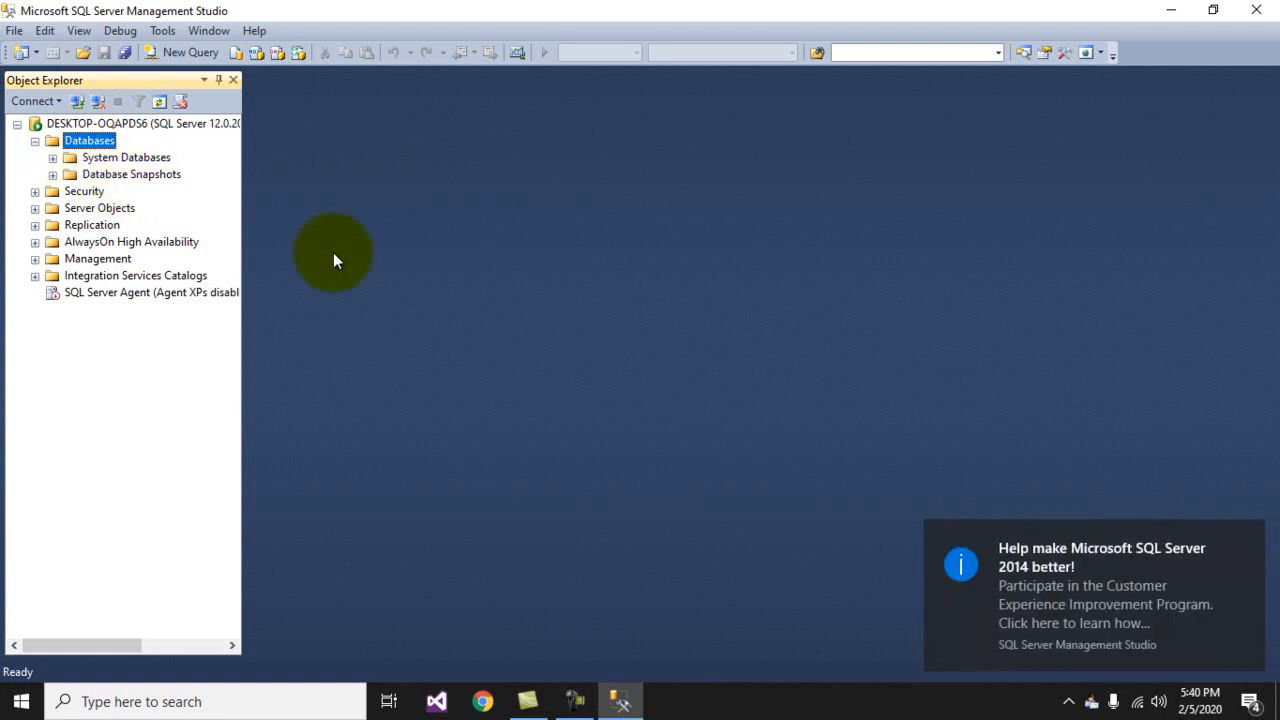
pyautogui.click(1246, 540)
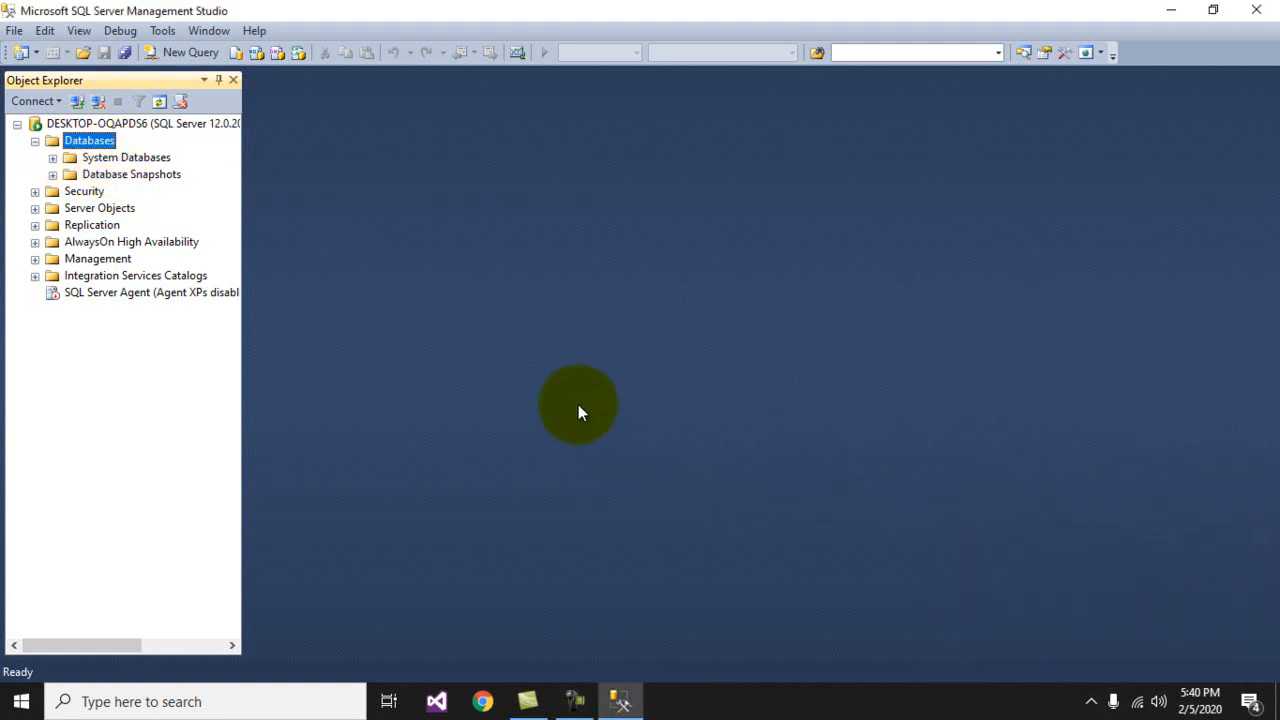
pyautogui.click(53, 157)
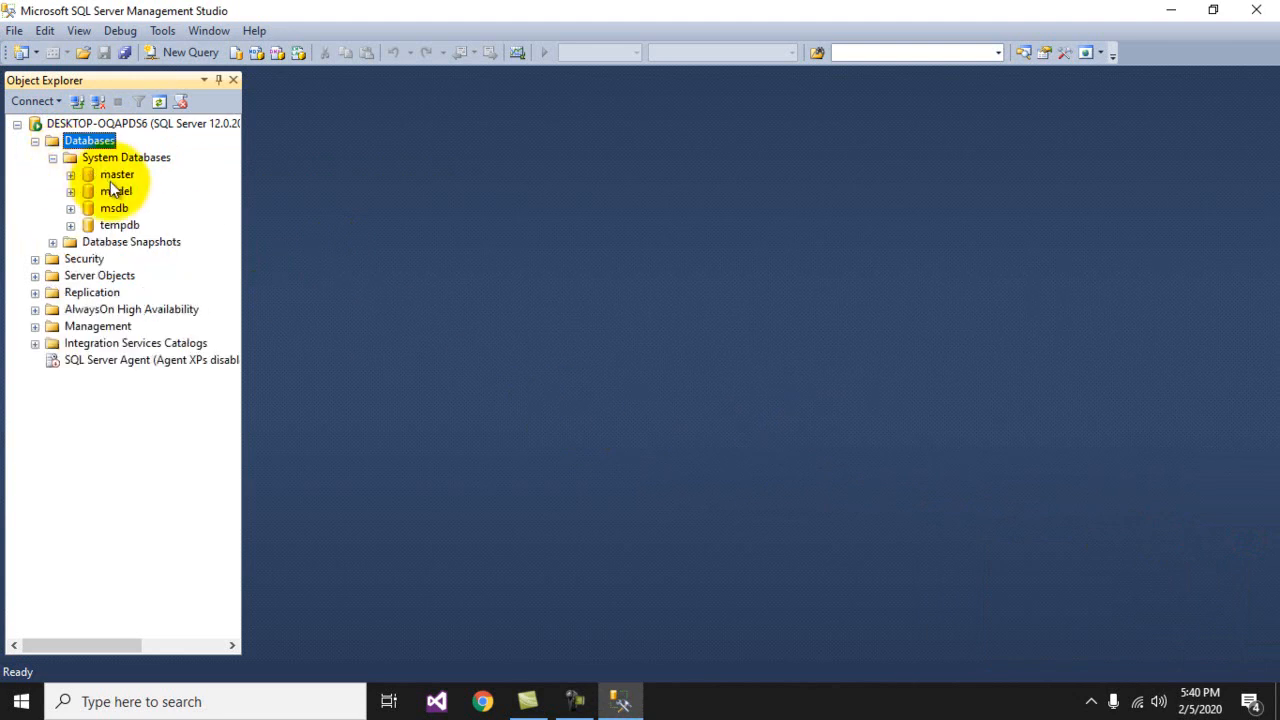
pyautogui.click(53, 157)
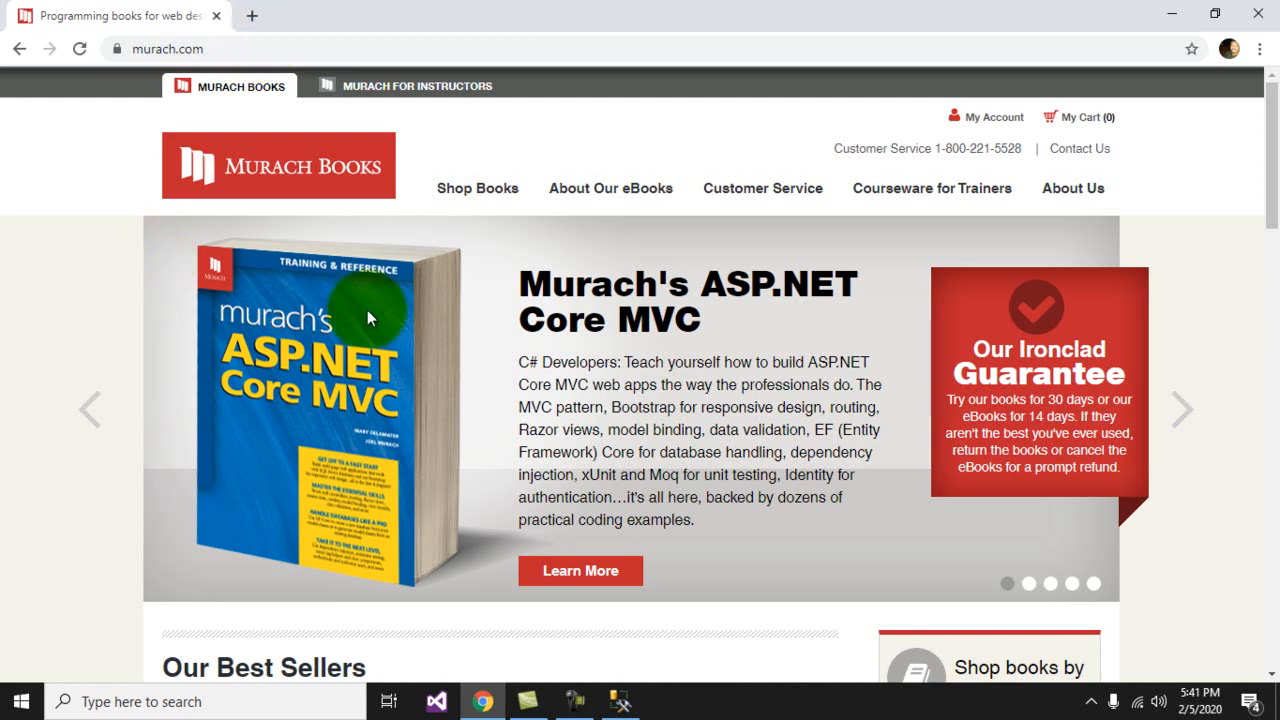
pyautogui.moveTo(477, 188)
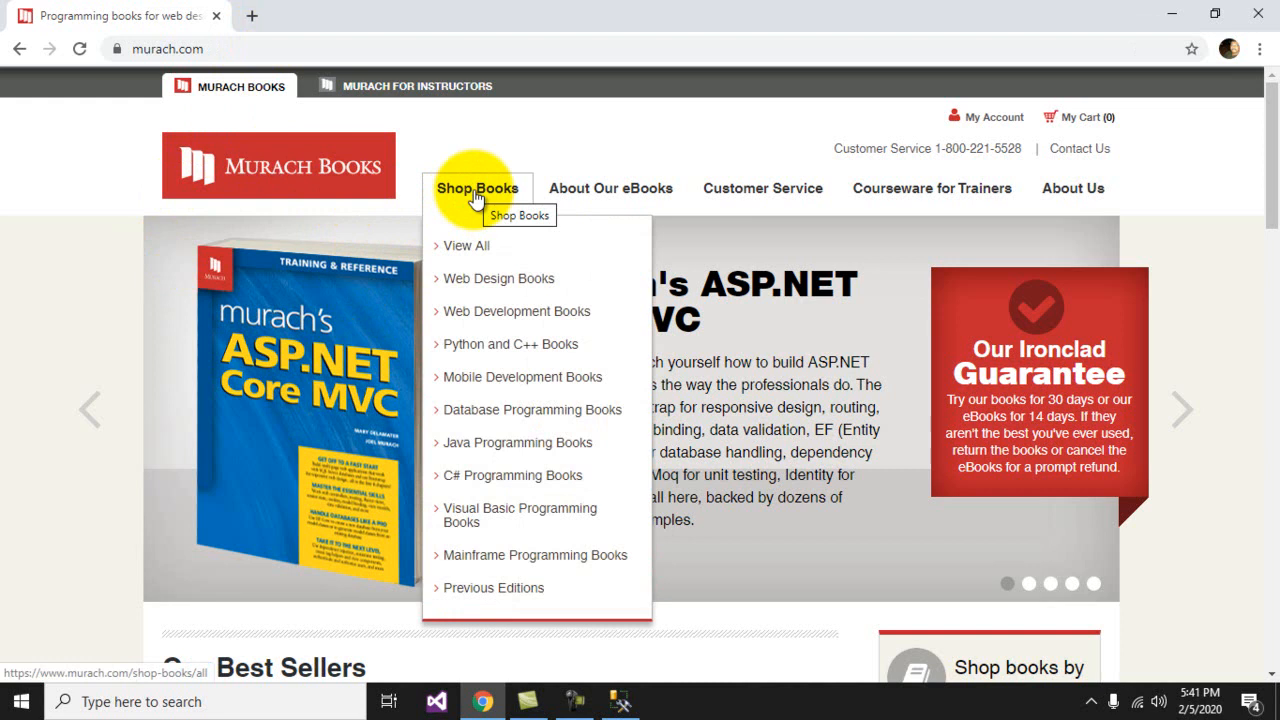
# Navigate to the SQL Server 2016 for Developers book's FREE Downloads section
pyautogui.click(524, 412)
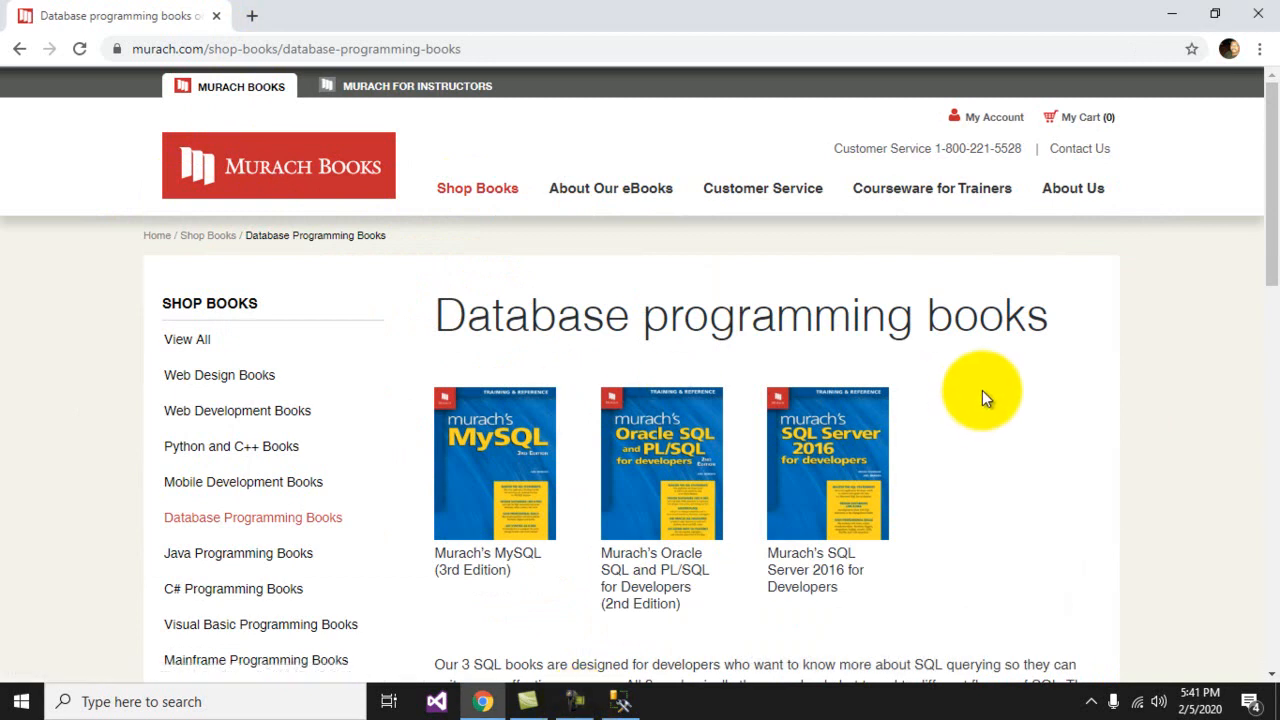
pyautogui.scroll(-2, 982, 390)
pyautogui.scroll(-2, 982, 390)
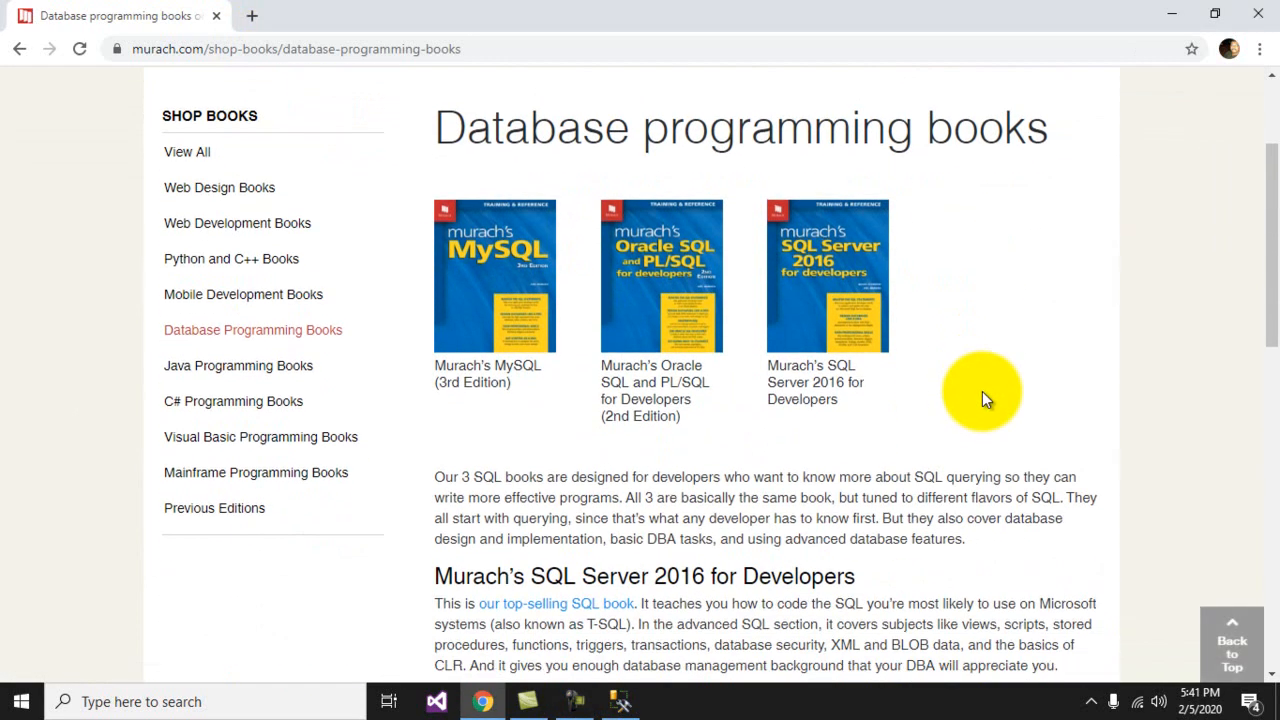
pyautogui.click(815, 295)
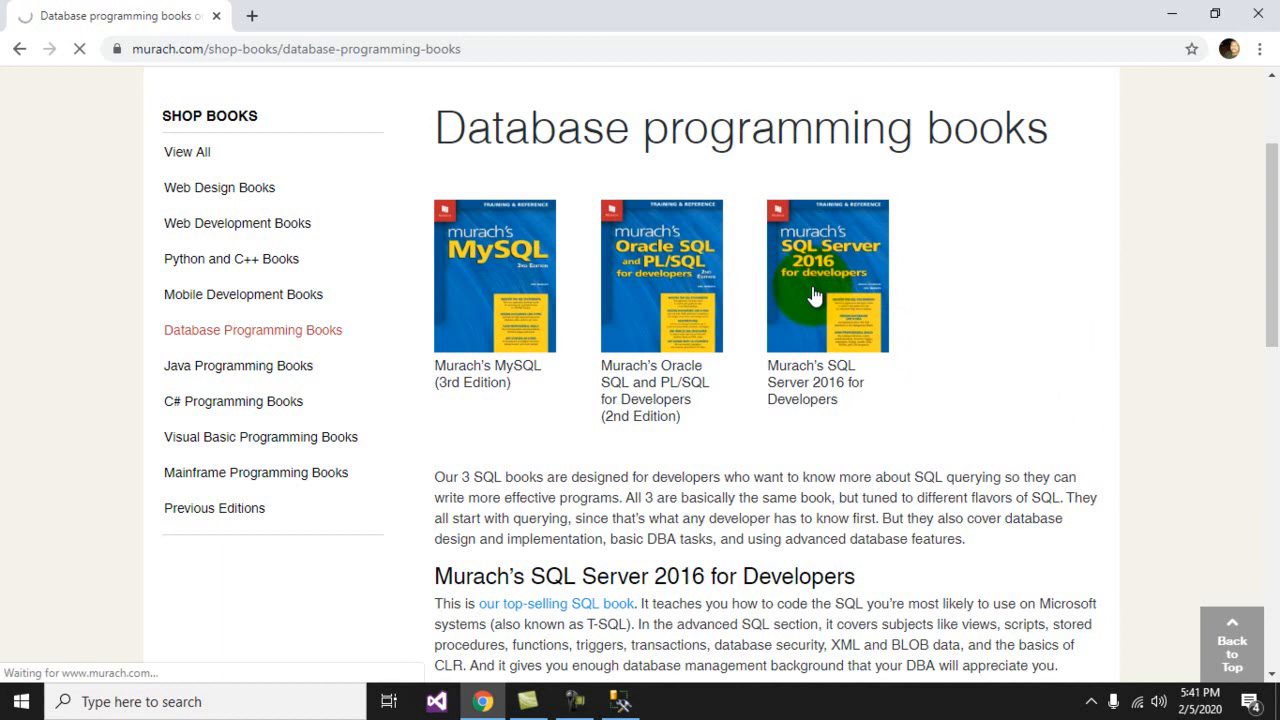
pyautogui.scroll(-2, 815, 295)
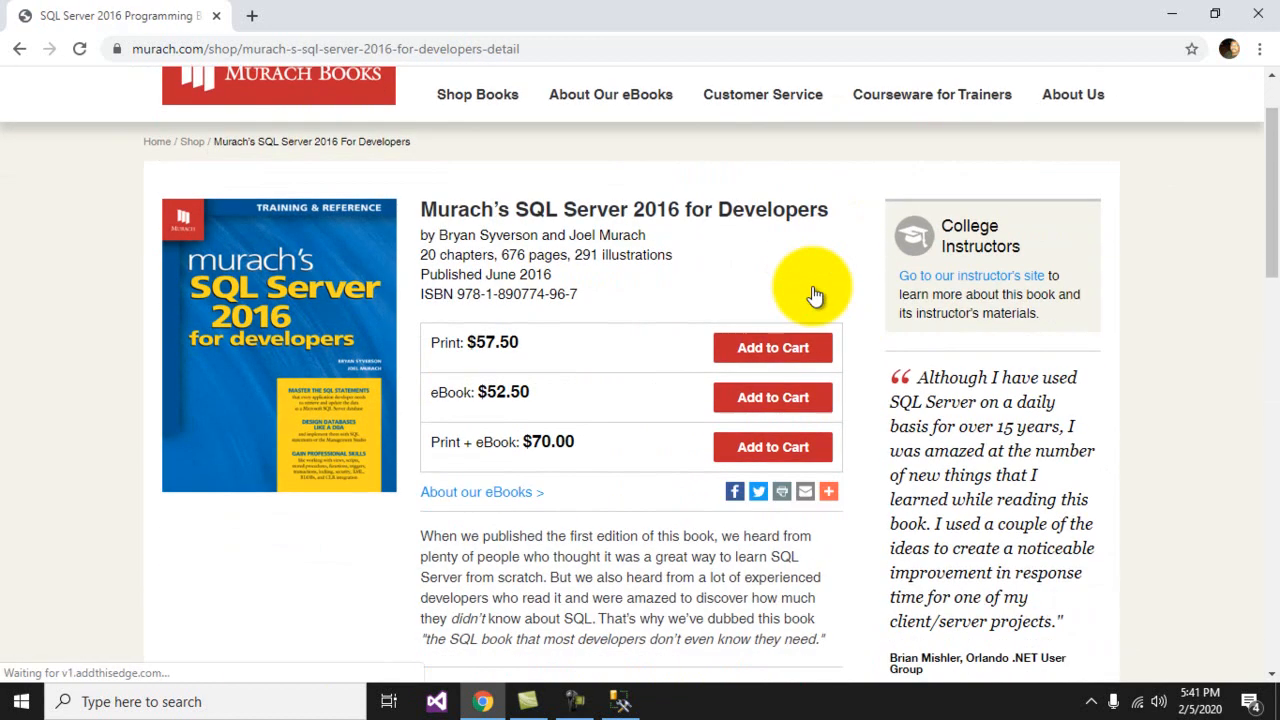
pyautogui.scroll(-2, 815, 295)
pyautogui.scroll(-2, 815, 295)
pyautogui.scroll(-1, 815, 295)
pyautogui.scroll(-1, 815, 295)
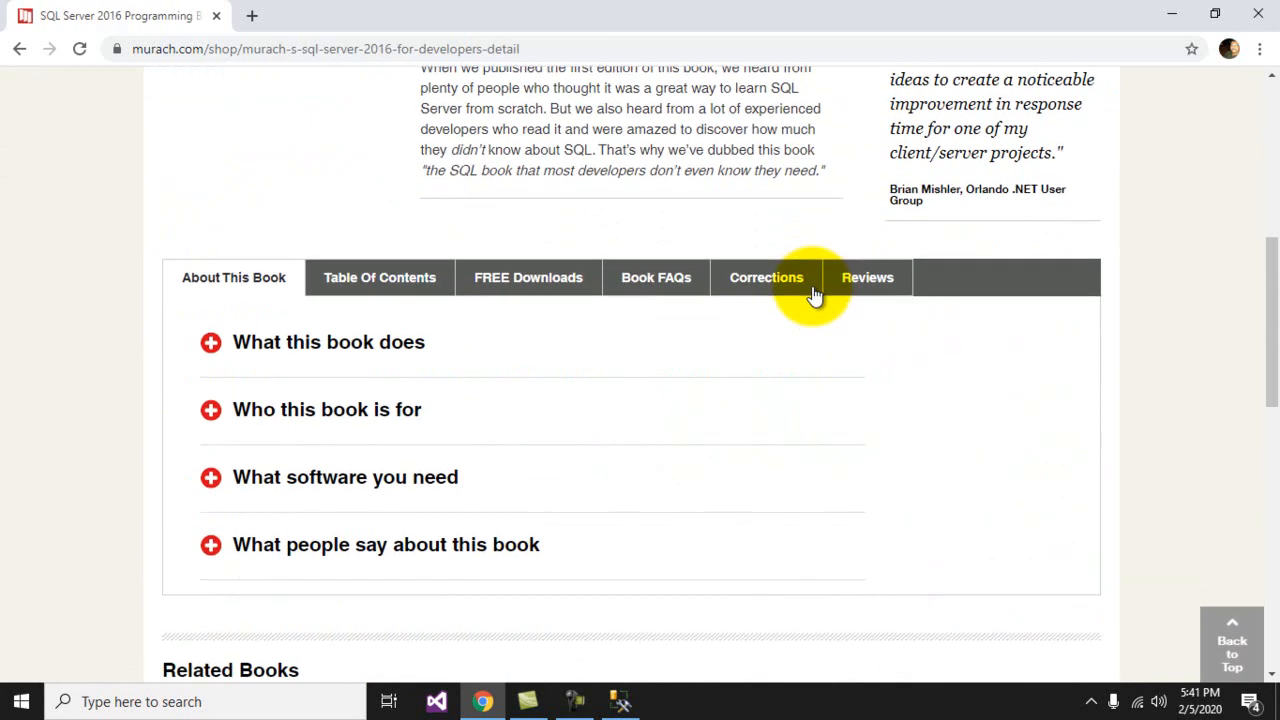
pyautogui.scroll(-1, 815, 293)
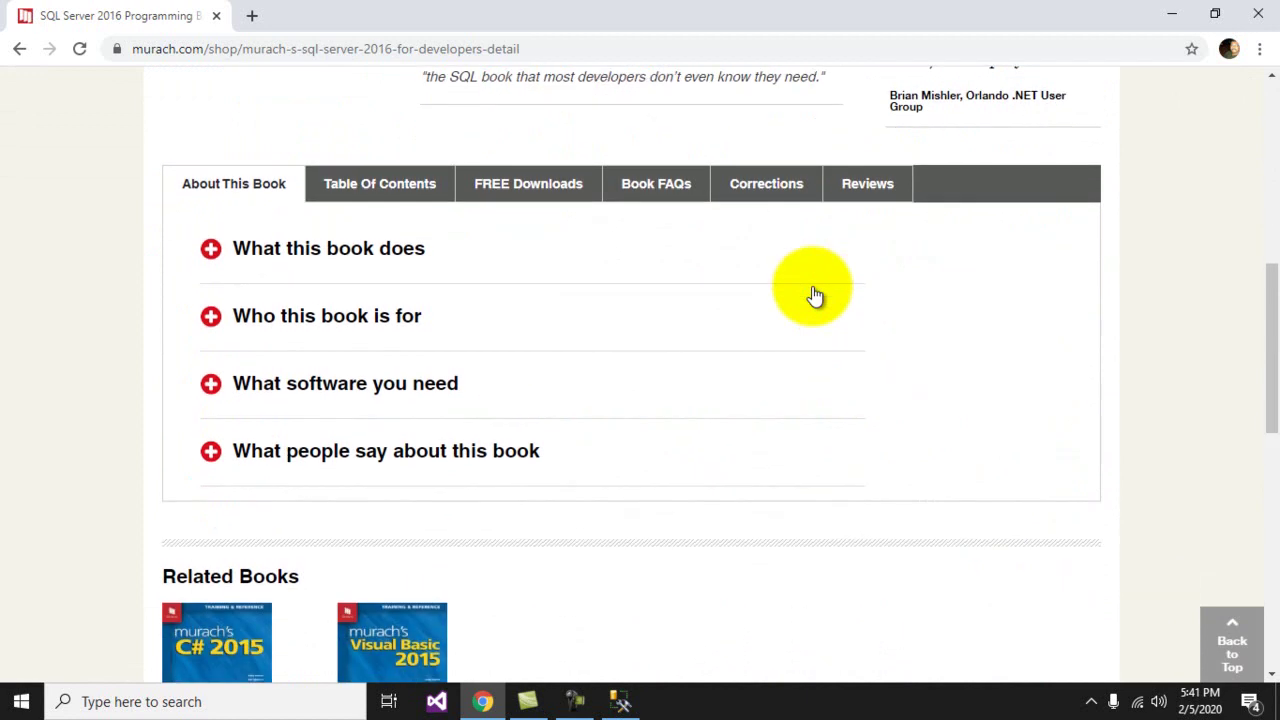
pyautogui.click(543, 195)
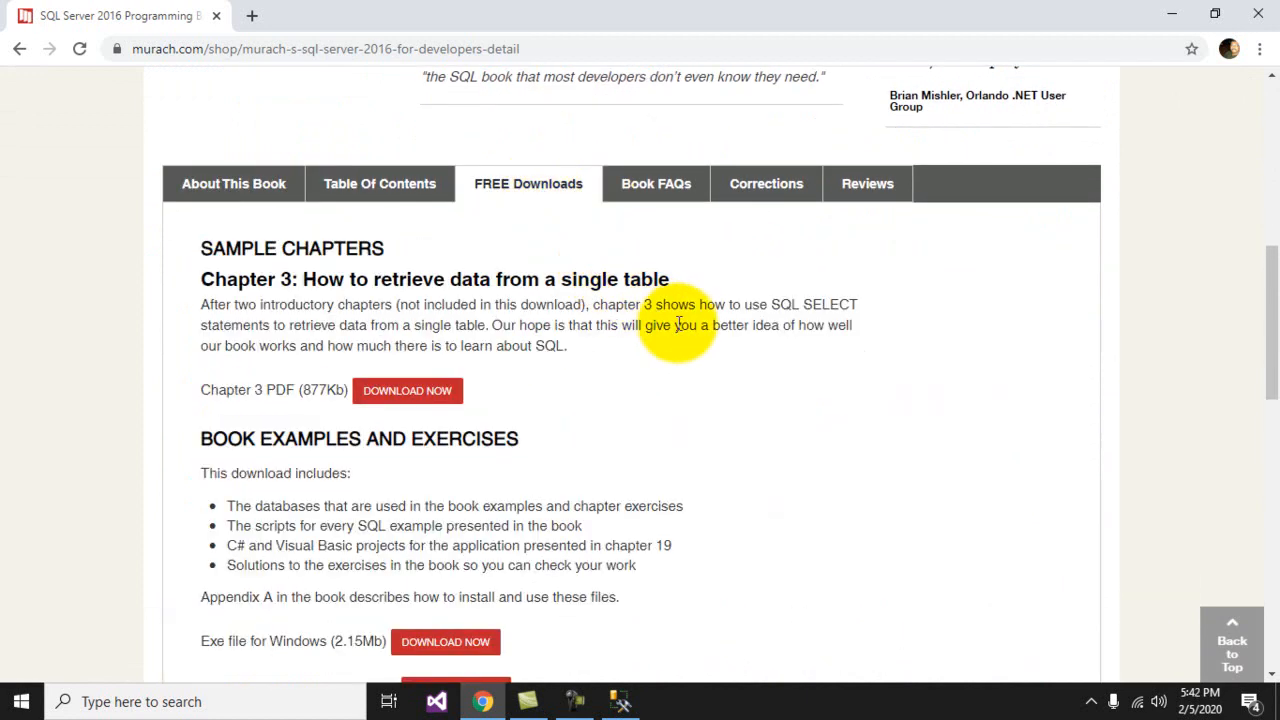
pyautogui.scroll(-1, 683, 323)
pyautogui.scroll(-2, 681, 323)
pyautogui.scroll(-1, 681, 323)
pyautogui.scroll(-1, 681, 323)
pyautogui.scroll(-1, 681, 323)
pyautogui.scroll(1, 681, 323)
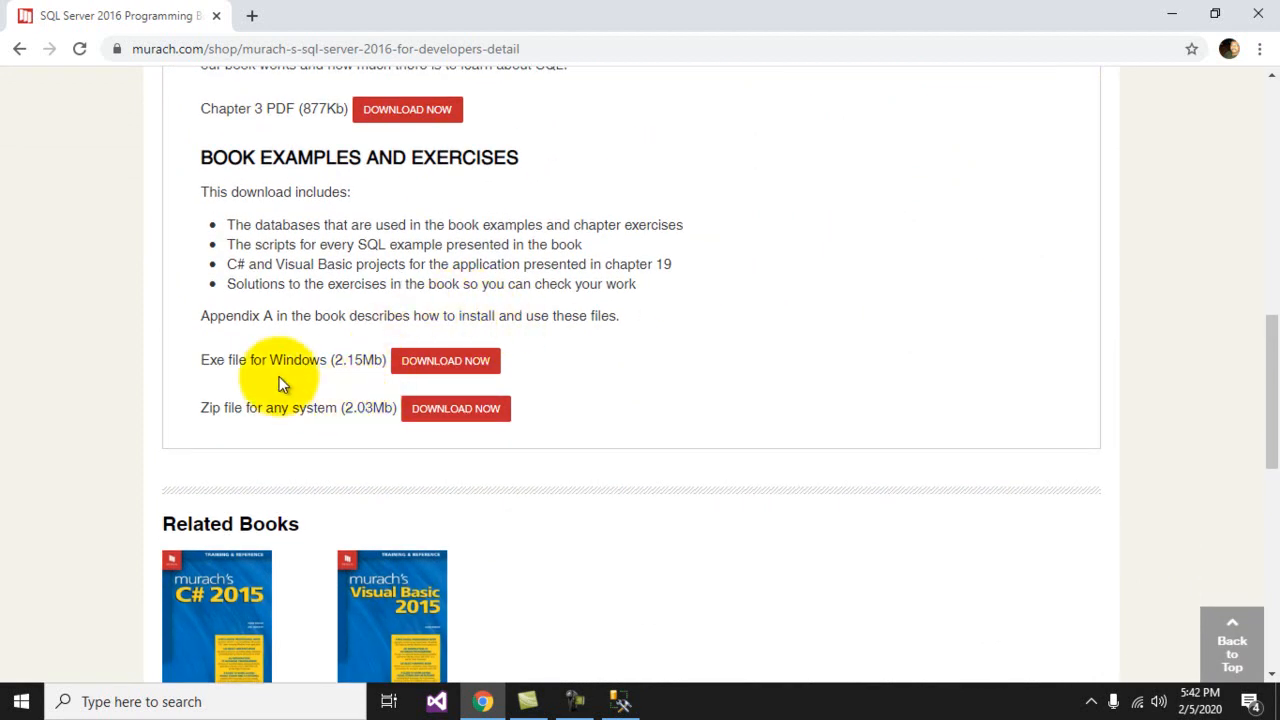
# Request the zip file of the book examples and exercises
pyautogui.doubleClick(208, 360)
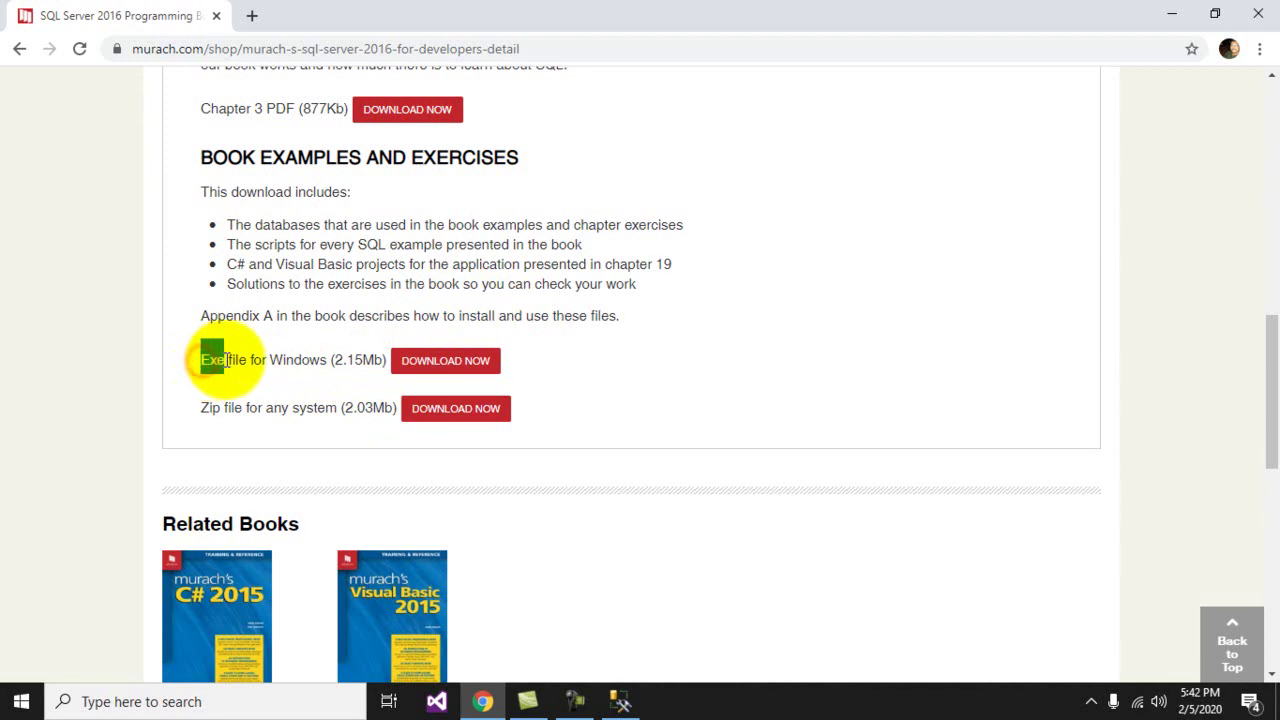
pyautogui.doubleClick(203, 407)
pyautogui.click(440, 435)
pyautogui.click(455, 410)
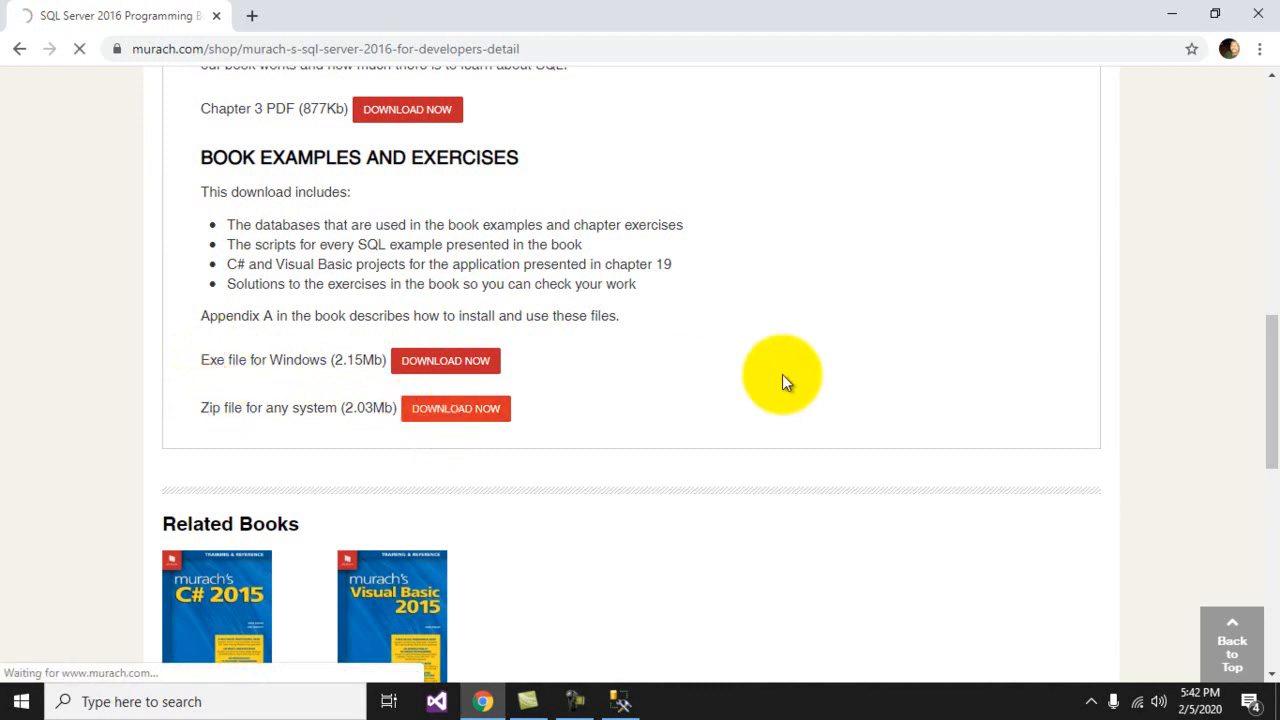
pyautogui.scroll(-1, 750, 427)
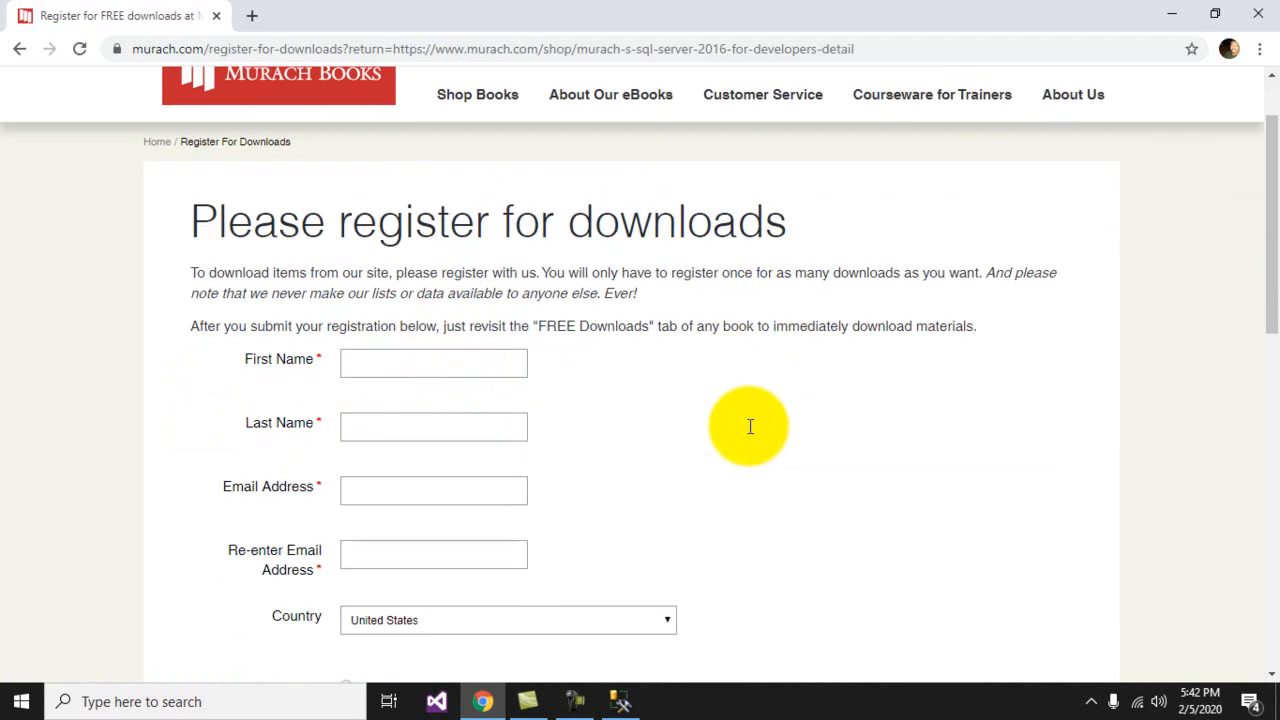
pyautogui.scroll(-2, 750, 427)
# Fill in first name, last name, email and re-entered email, and choose Sri Lanka as country
pyautogui.click(372, 178)
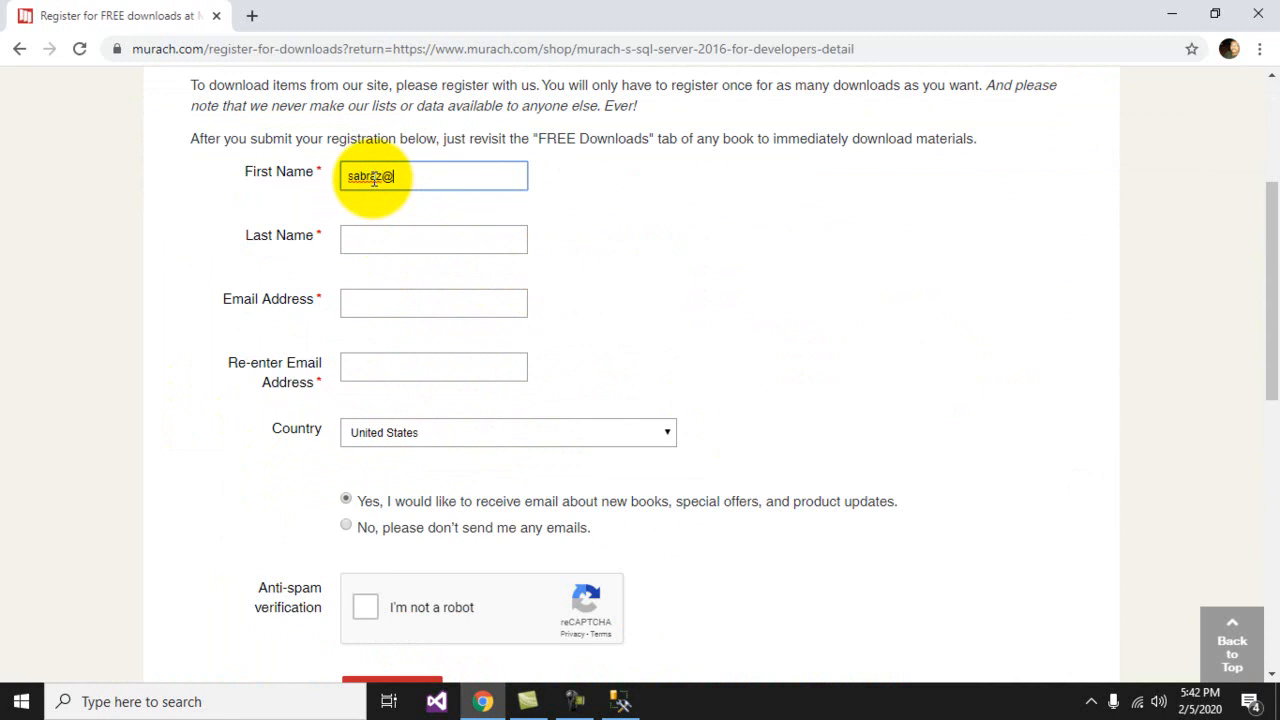
pyautogui.hotkey('ctrl', 'a')
pyautogui.press('BackSpace')
pyautogui.press('Tab')
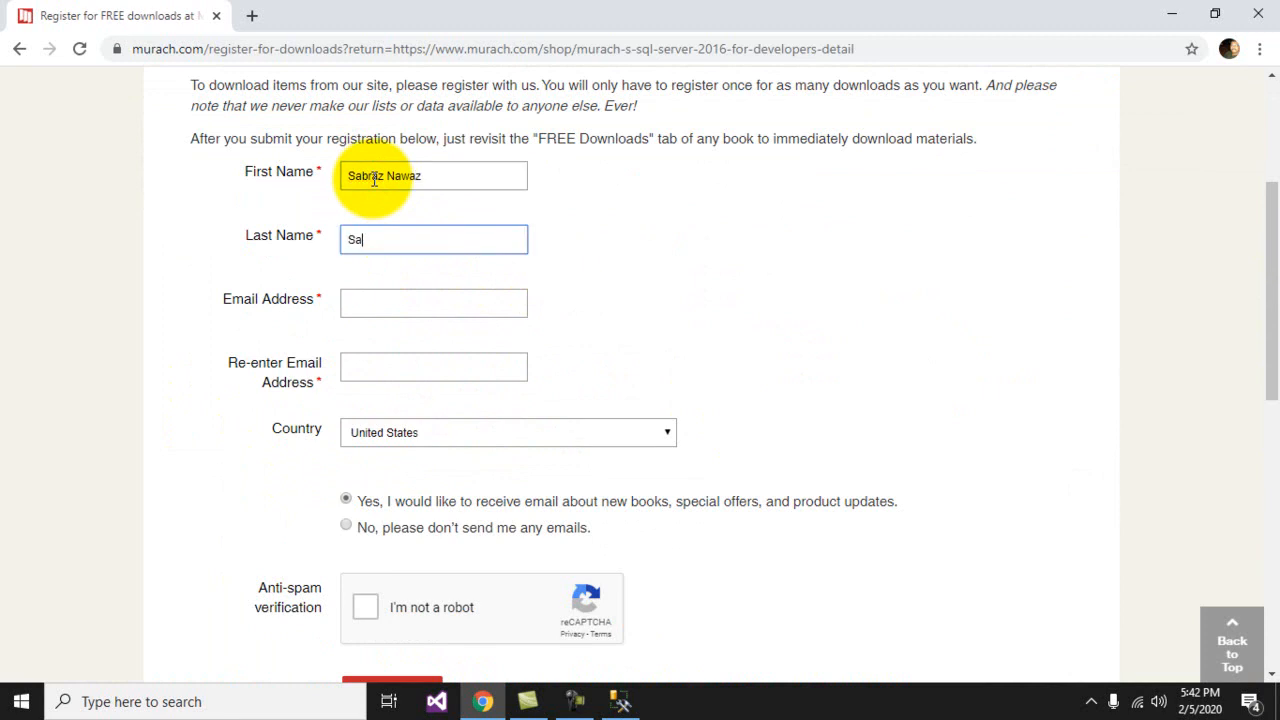
pyautogui.write('en')
pyautogui.press('Tab')
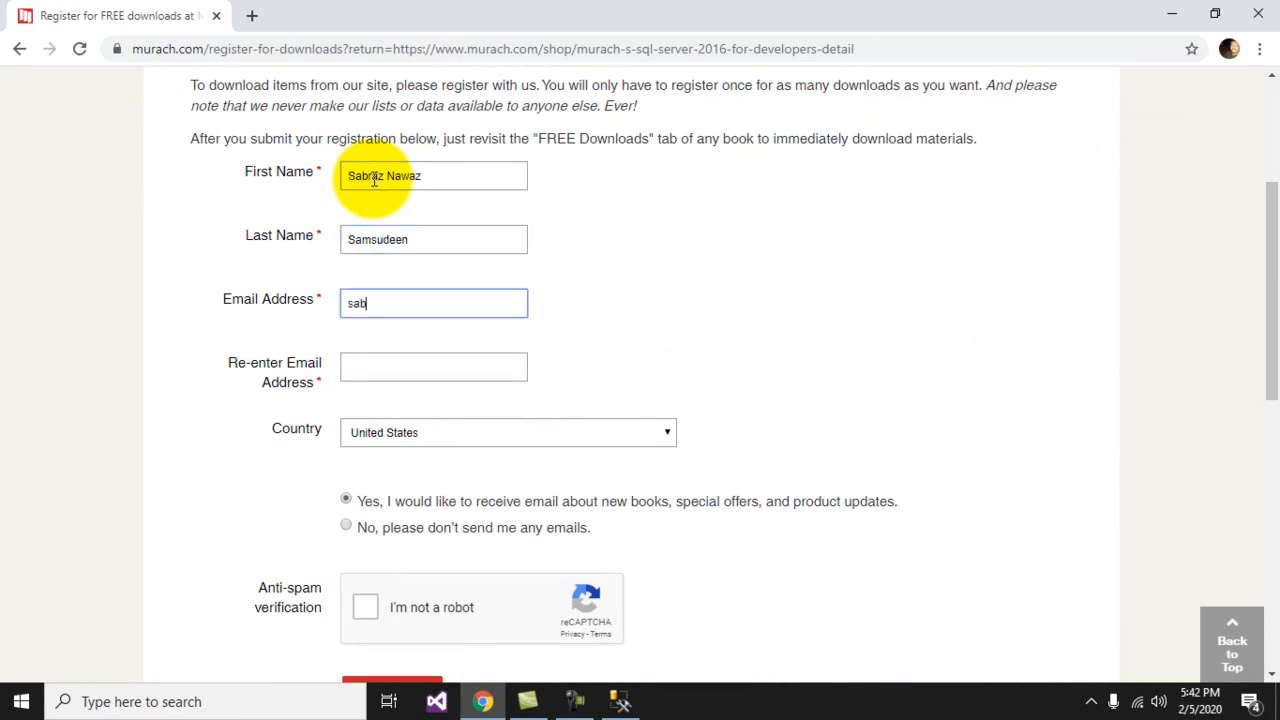
pyautogui.write('@seu.ac.lk')
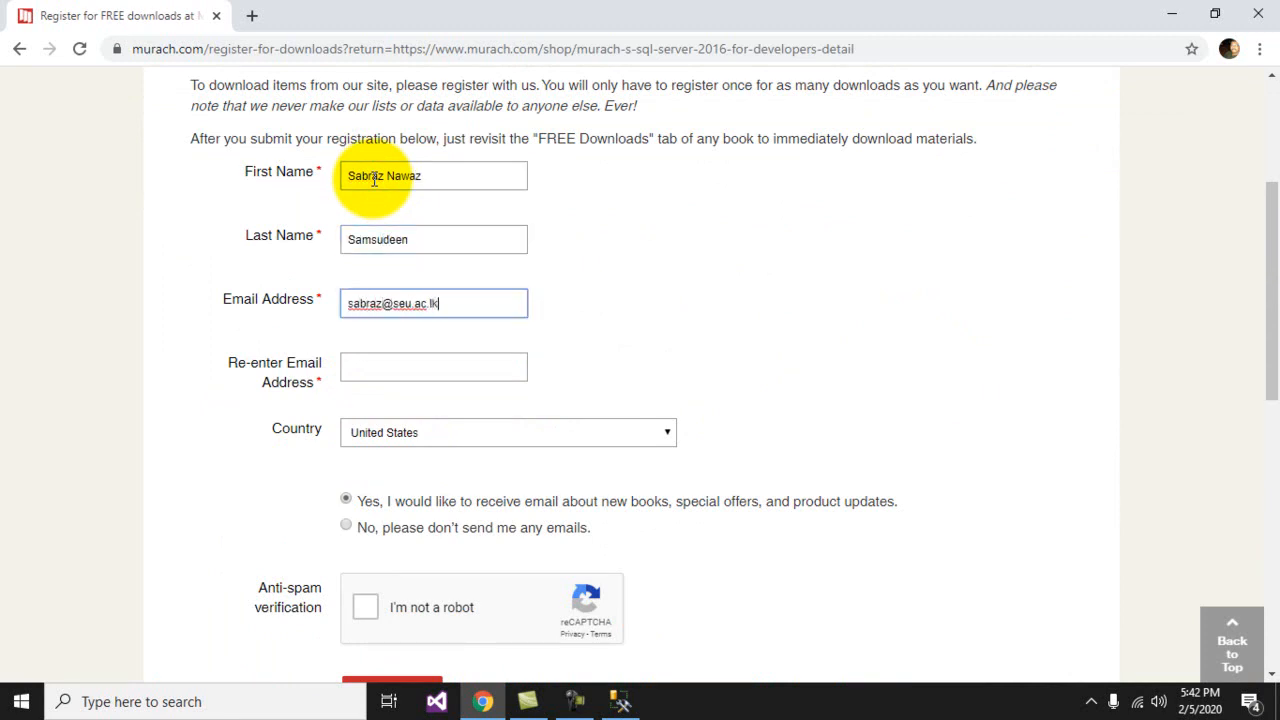
pyautogui.press('Tab')
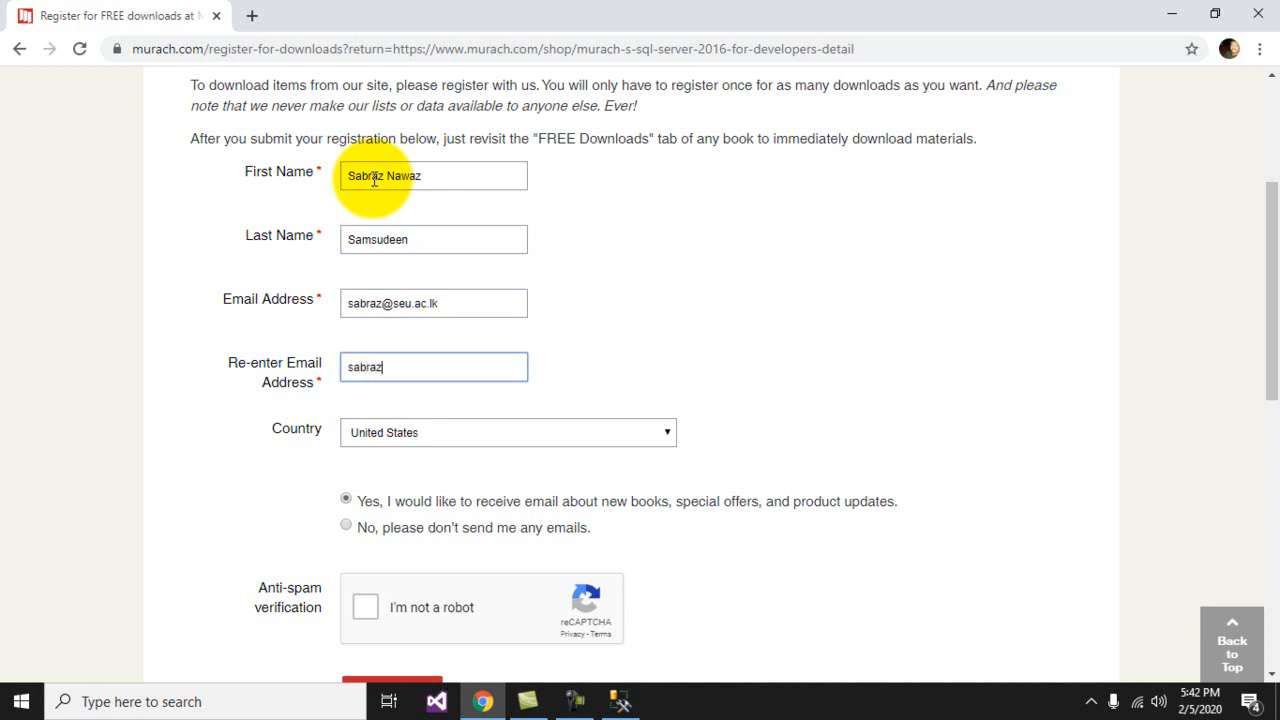
pyautogui.write('@seu.ac.lk')
pyautogui.press('Tab')
pyautogui.write('sri')
pyautogui.scroll(-1, 373, 178)
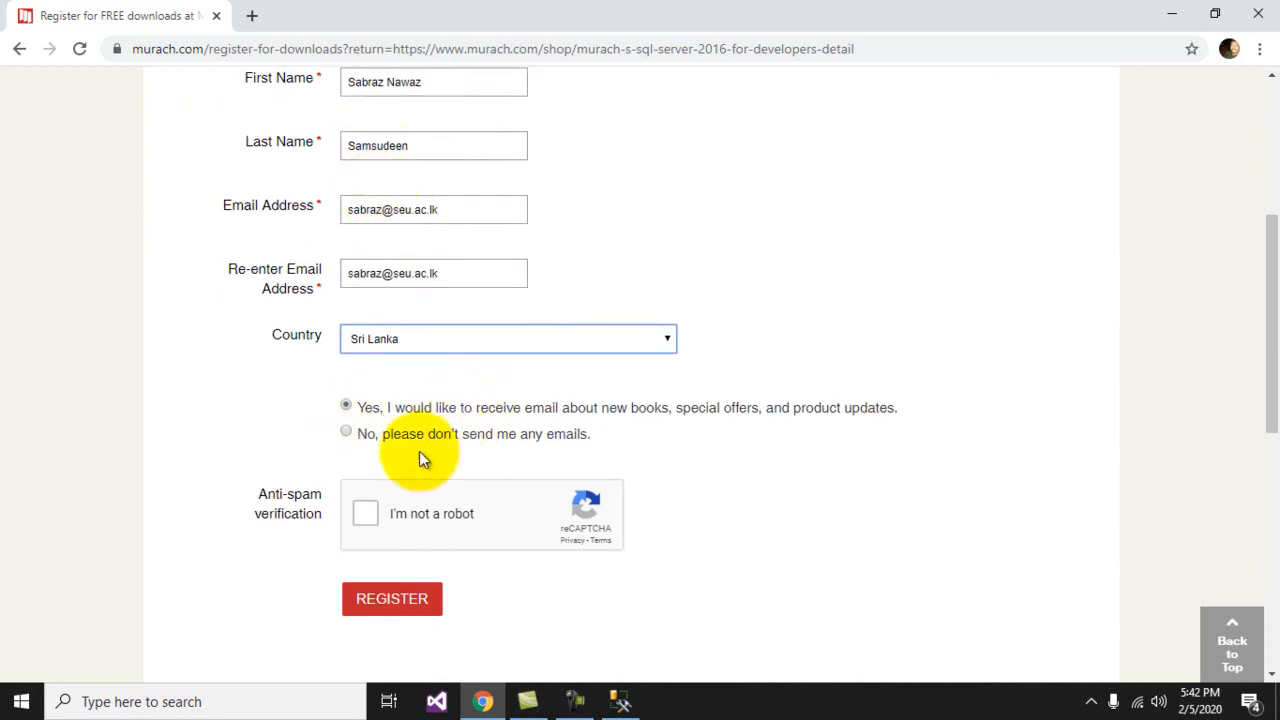
# Pass the reCAPTCHA and submit the download registration
pyautogui.click(368, 514)
pyautogui.scroll(-1, 770, 468)
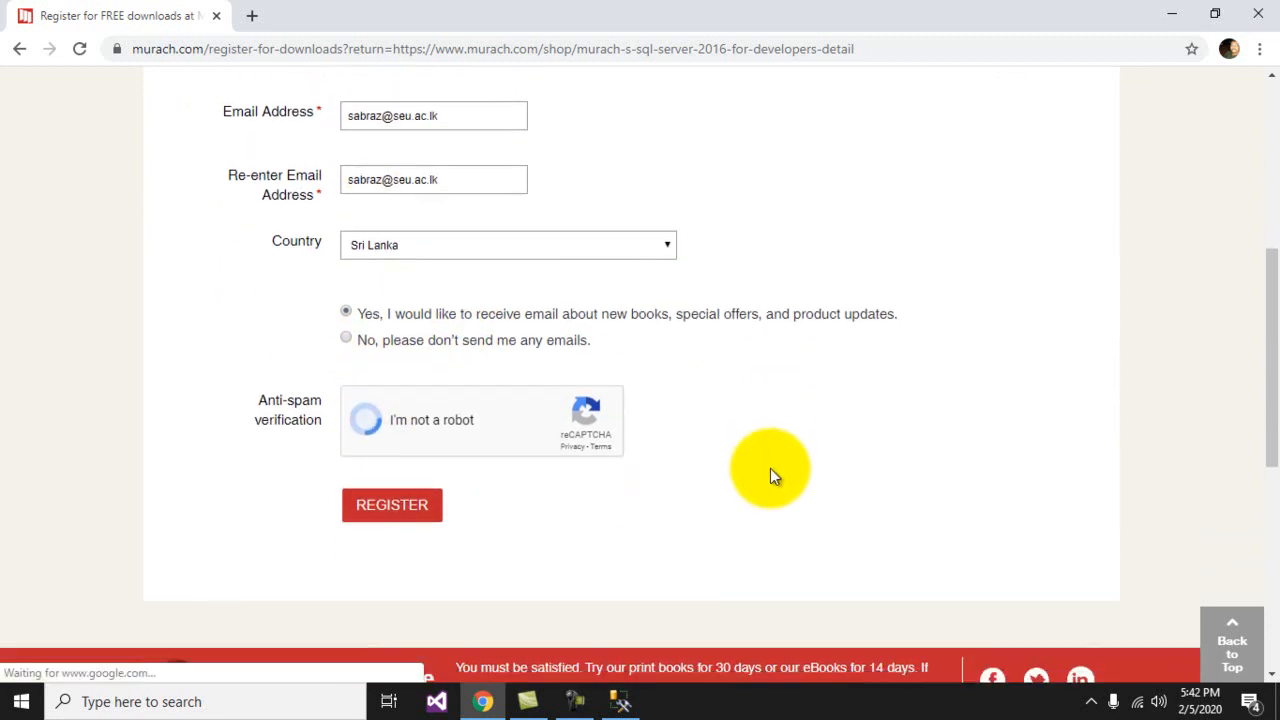
pyautogui.click(391, 504)
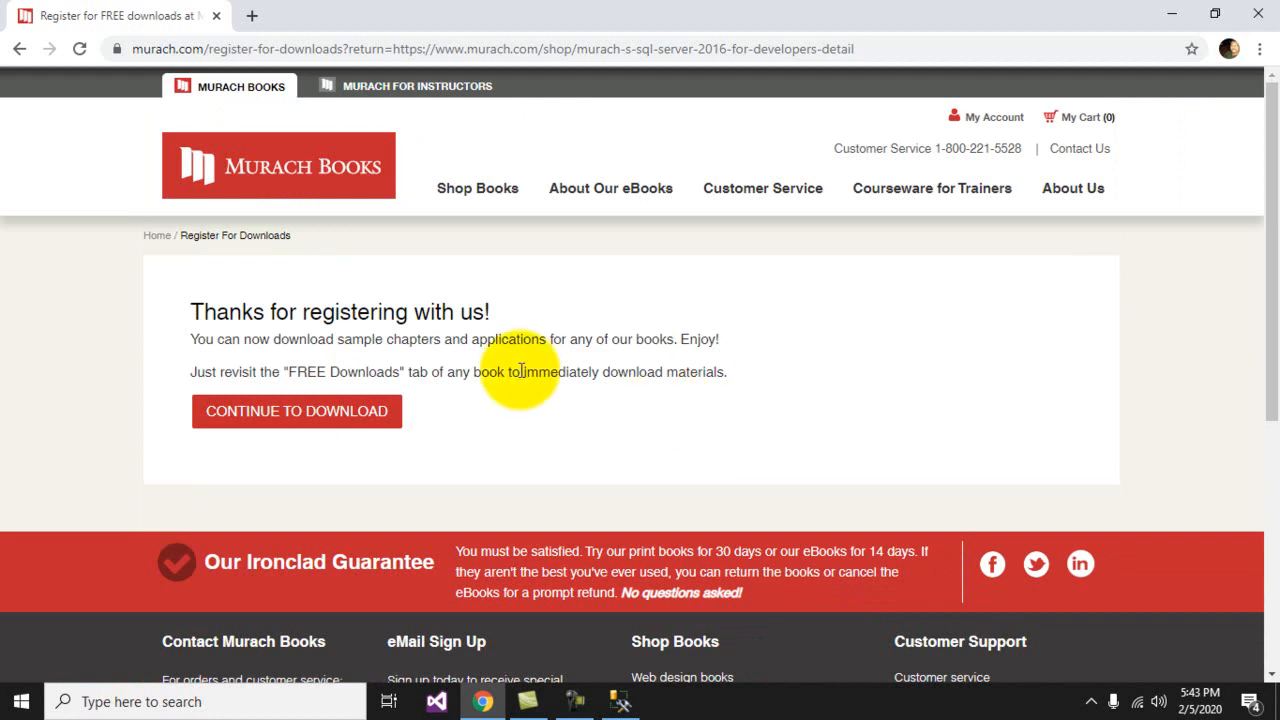
# Return to the book's free downloads and download sq16_allfiles.zip
pyautogui.click(291, 425)
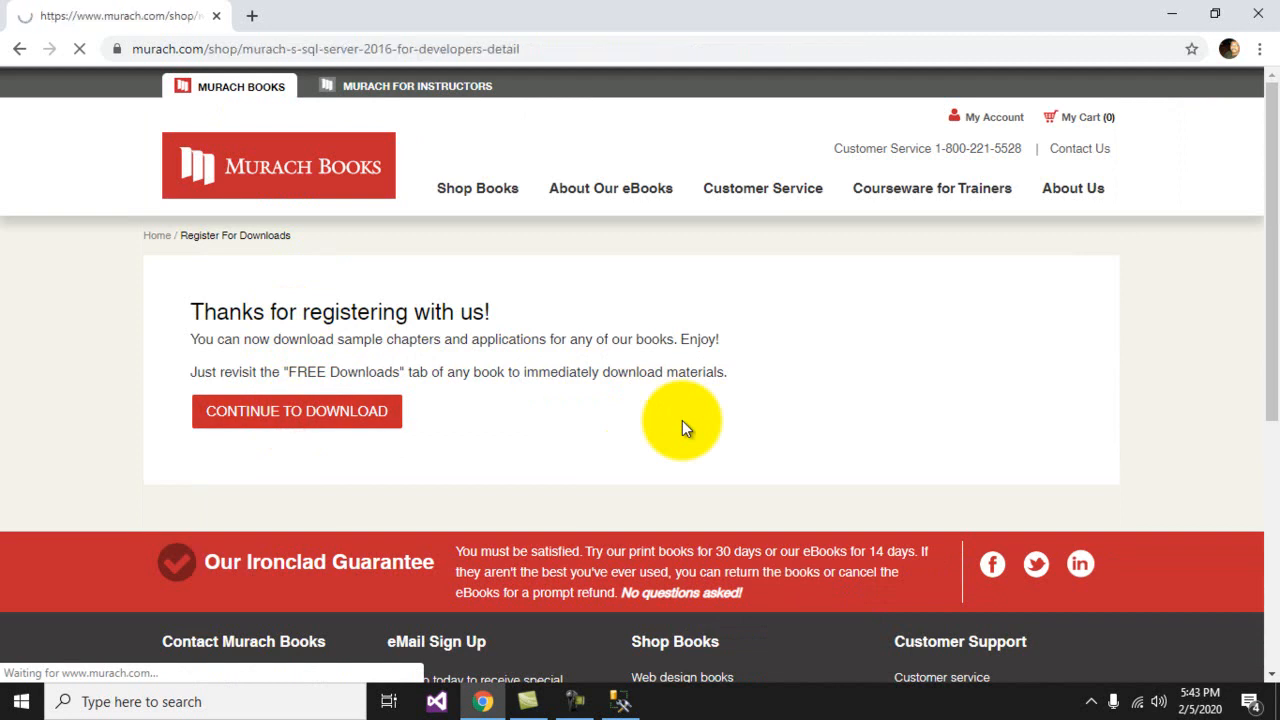
pyautogui.scroll(-3, 682, 420)
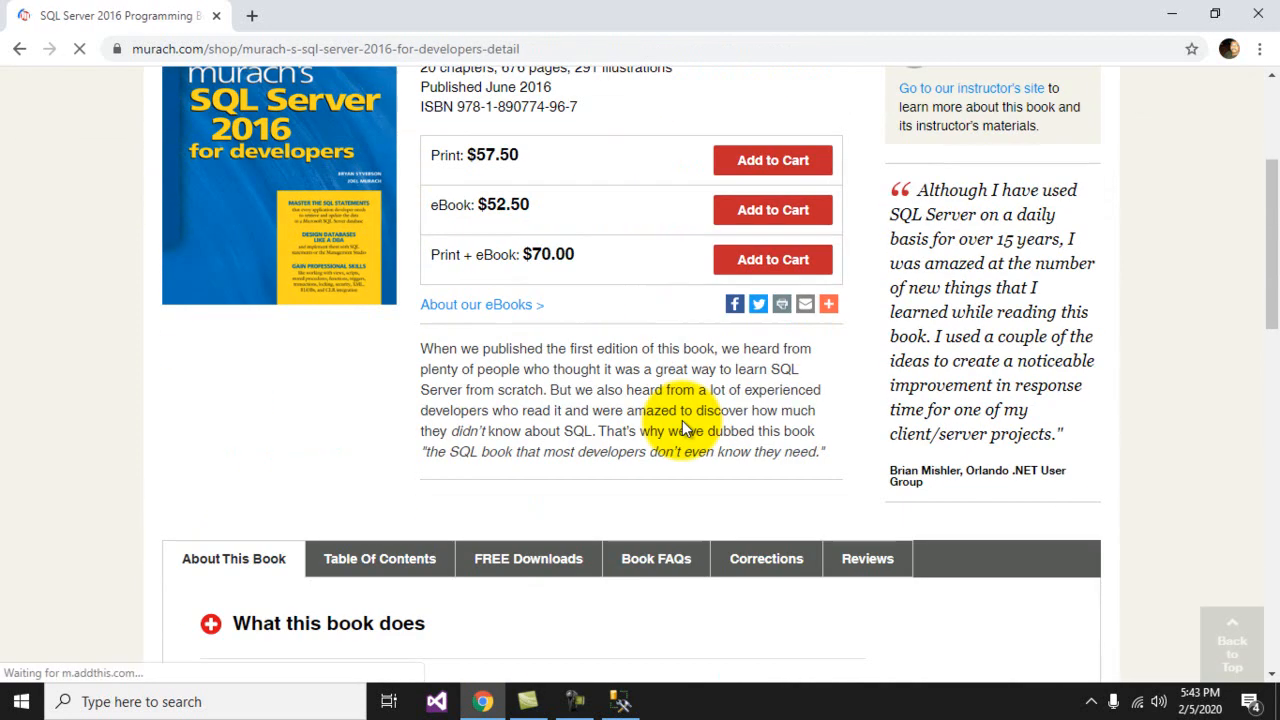
pyautogui.scroll(-3, 682, 420)
pyautogui.scroll(-2, 682, 420)
pyautogui.click(536, 200)
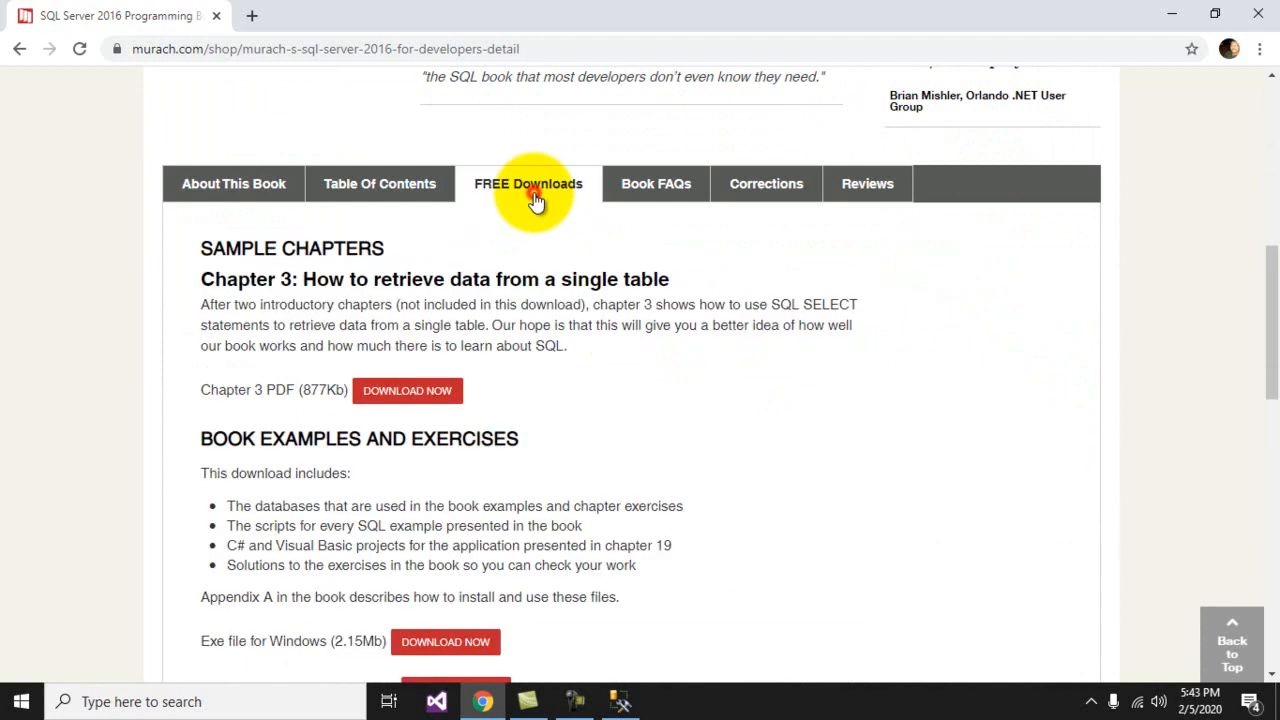
pyautogui.scroll(-3, 765, 360)
pyautogui.scroll(-2, 765, 360)
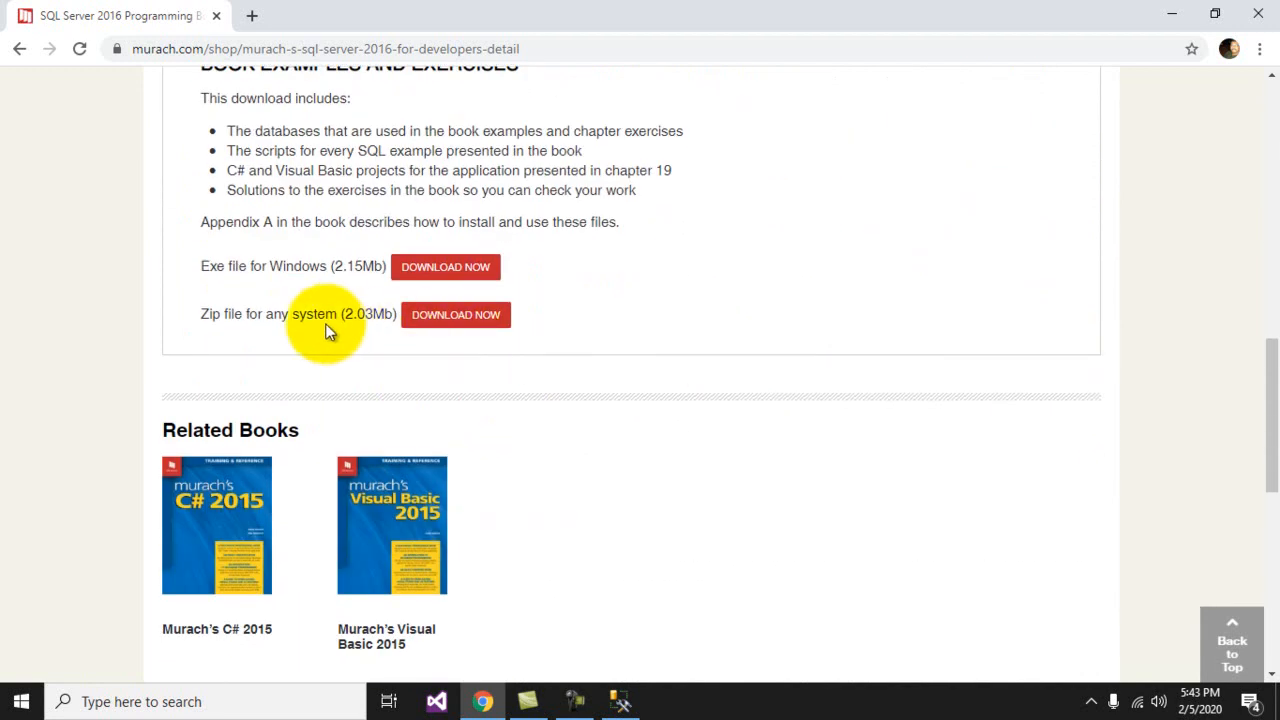
pyautogui.click(441, 318)
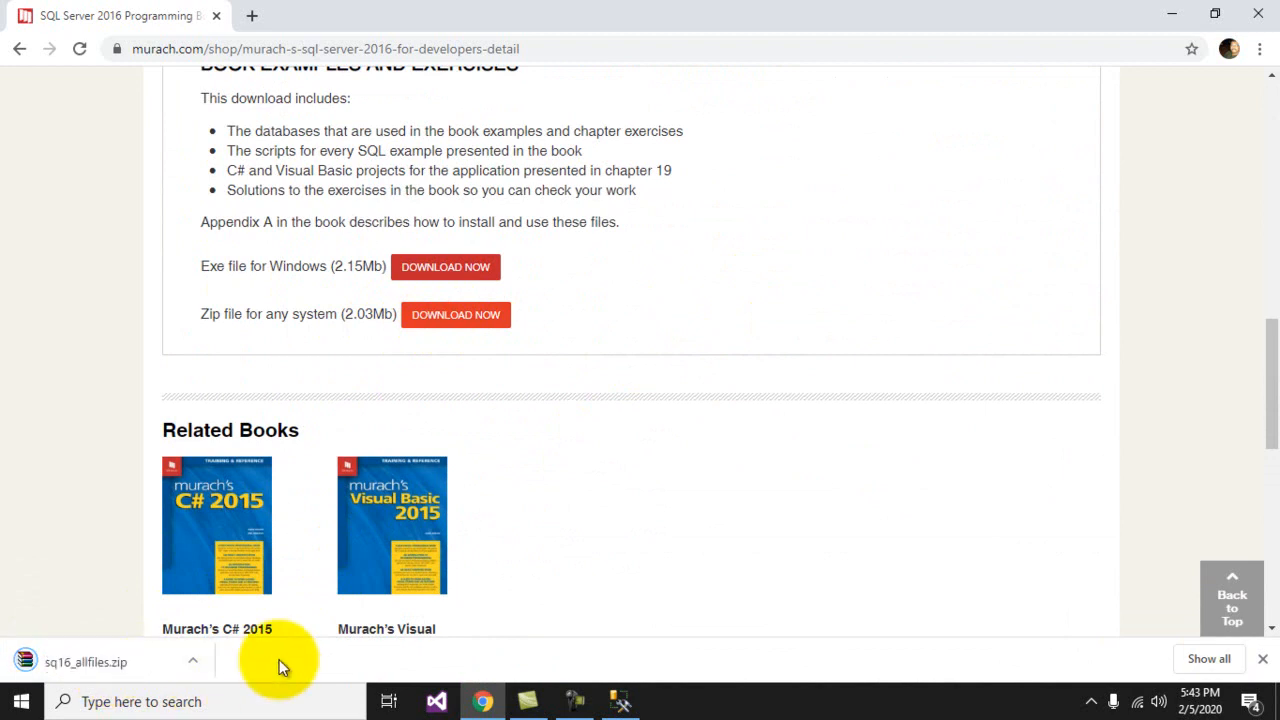
pyautogui.click(191, 661)
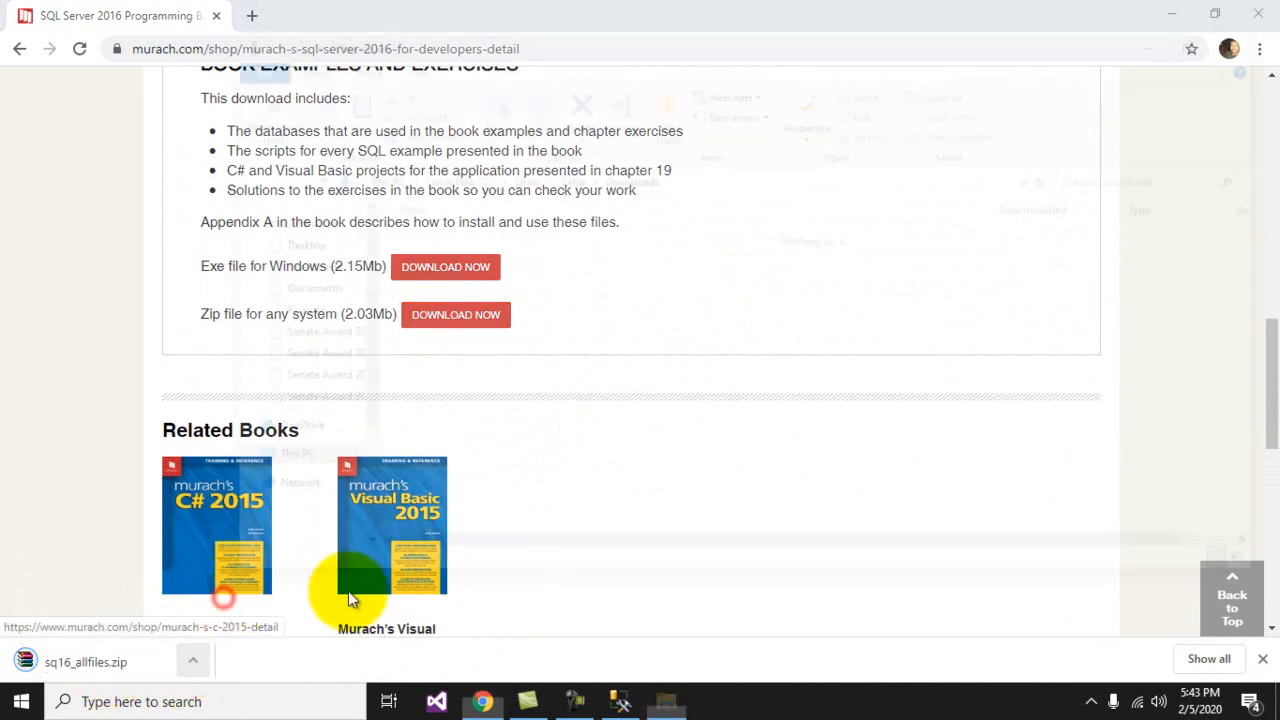
# Show sq16_allfiles.zip in its folder and extract it into its own sq16_allfiles folder
pyautogui.click(223, 597)
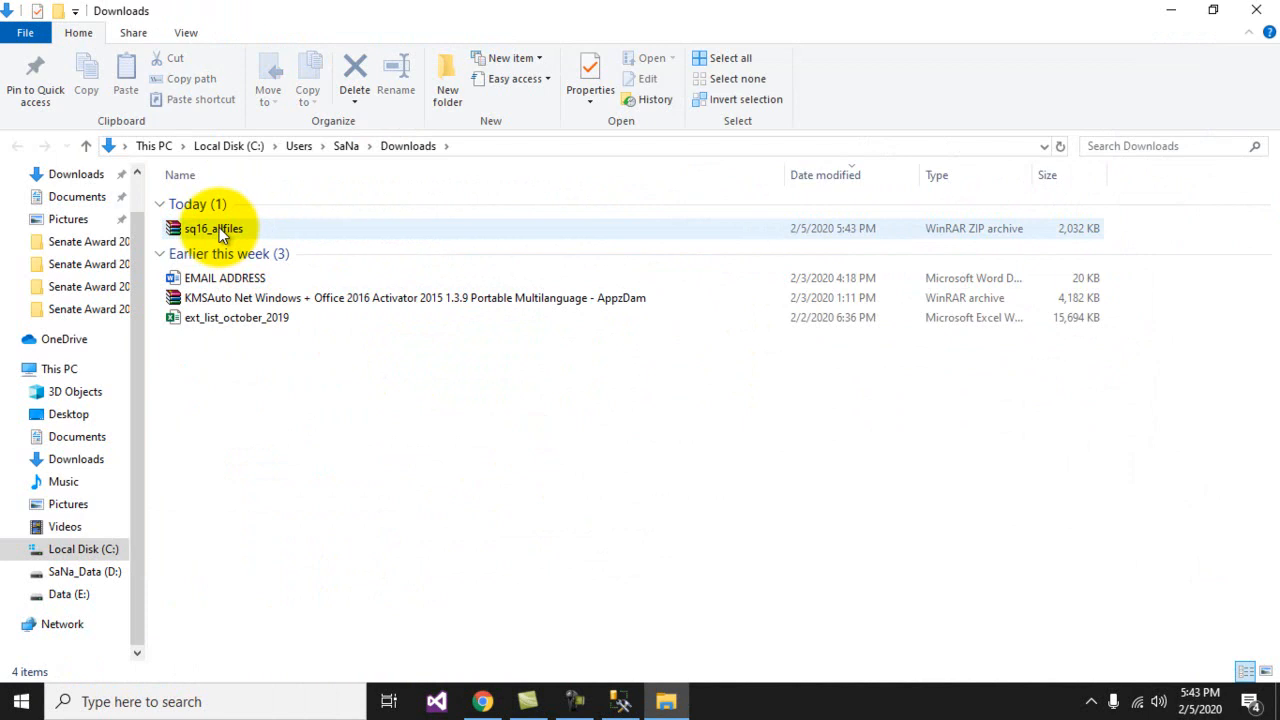
pyautogui.click(222, 232)
pyautogui.rightClick(222, 232)
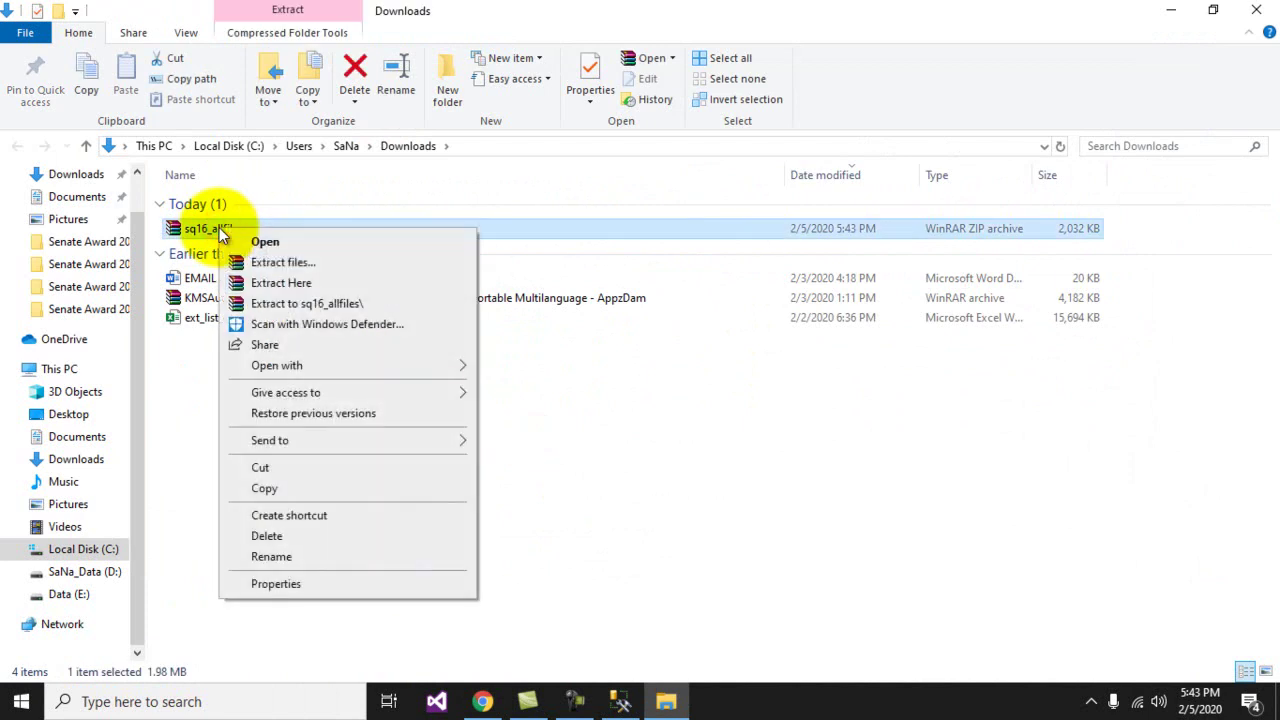
pyautogui.click(286, 305)
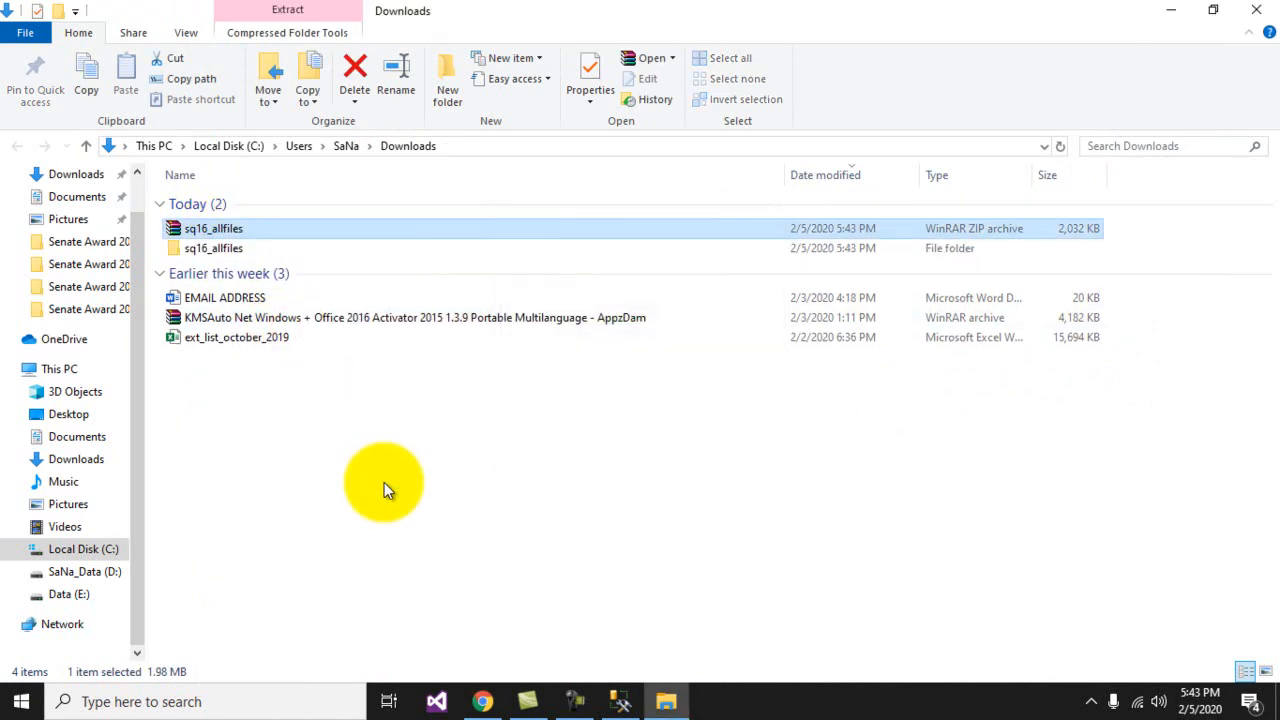
# Browse into sq16_allfiles, SQL Server 2016, Databases to reach the create_ap script
pyautogui.doubleClick(195, 248)
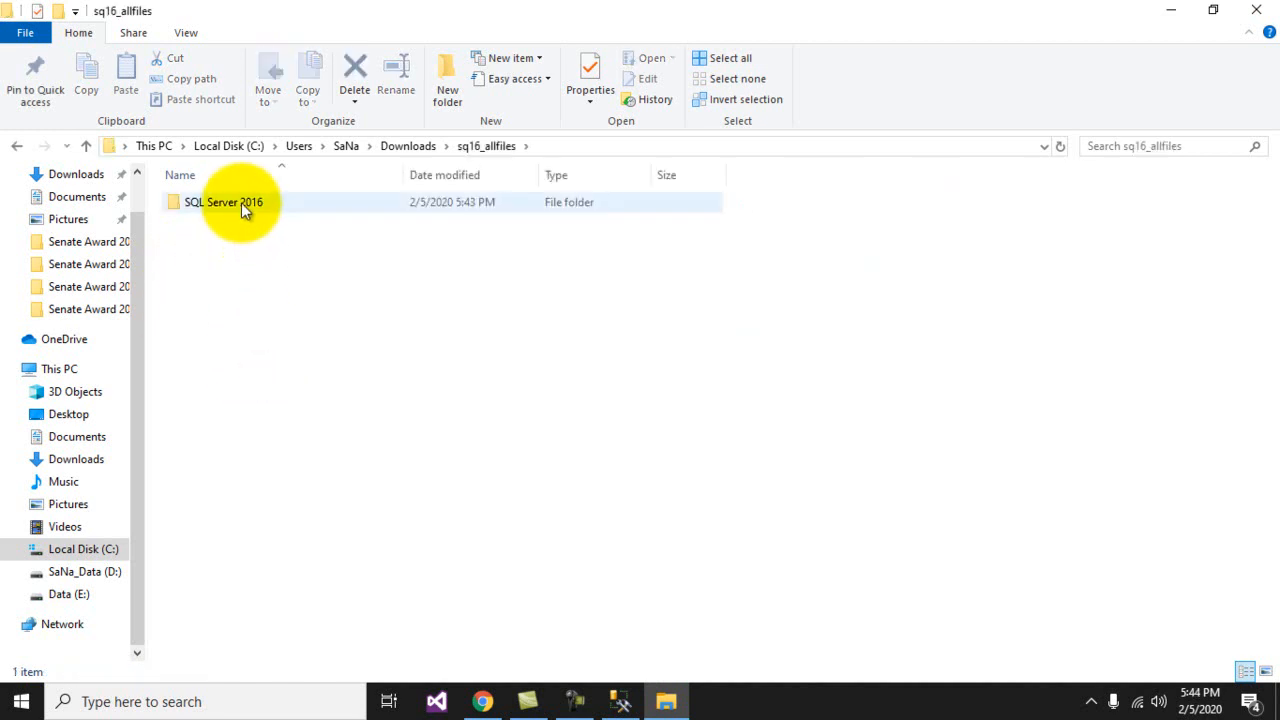
pyautogui.doubleClick(241, 202)
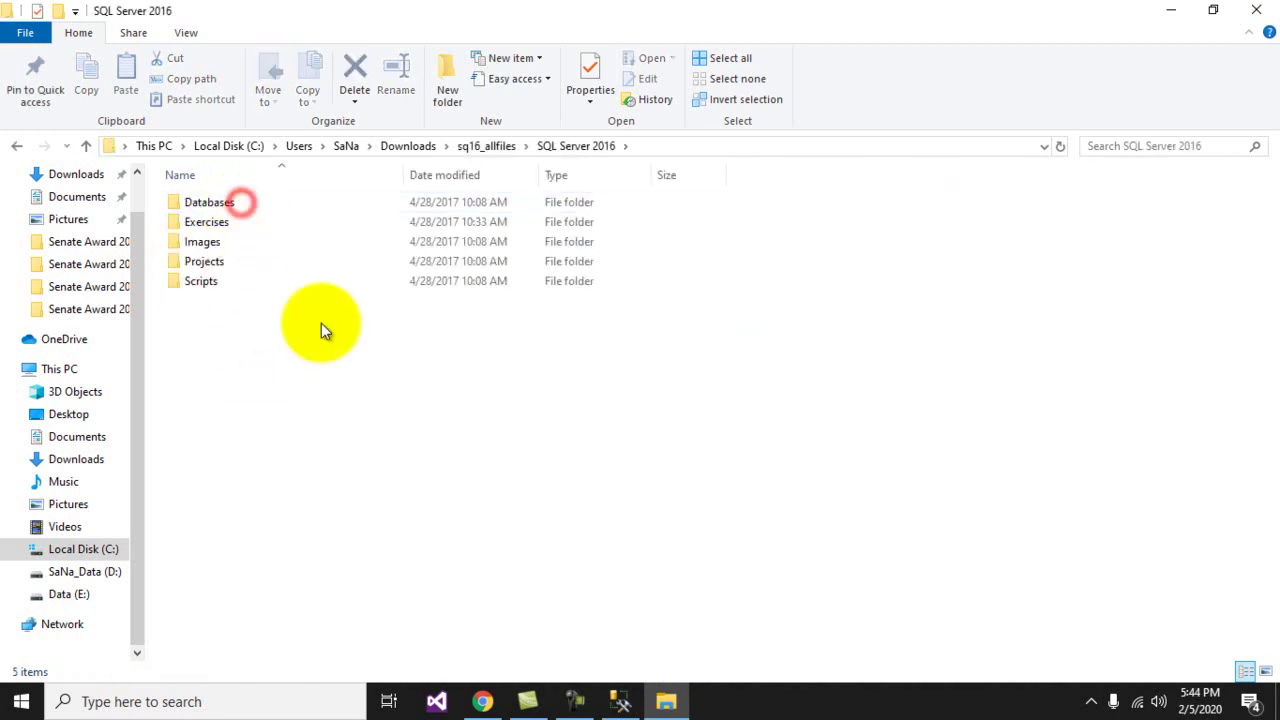
pyautogui.doubleClick(240, 208)
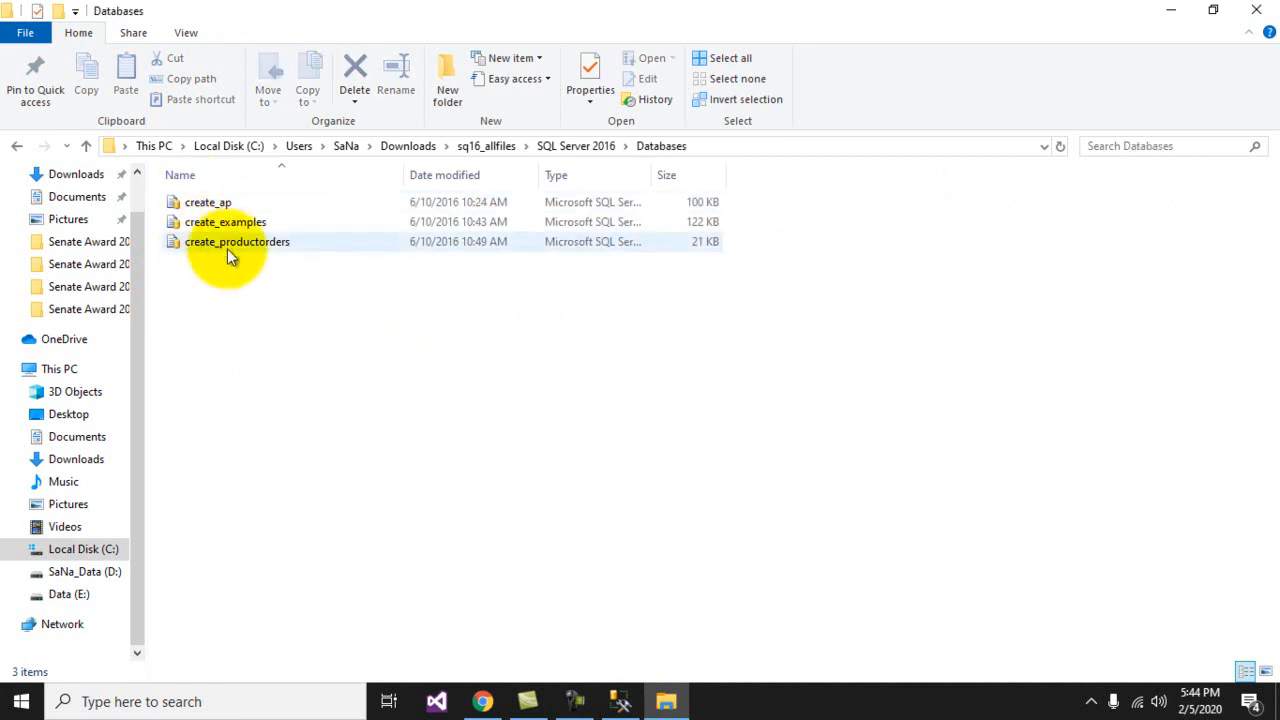
pyautogui.click(323, 332)
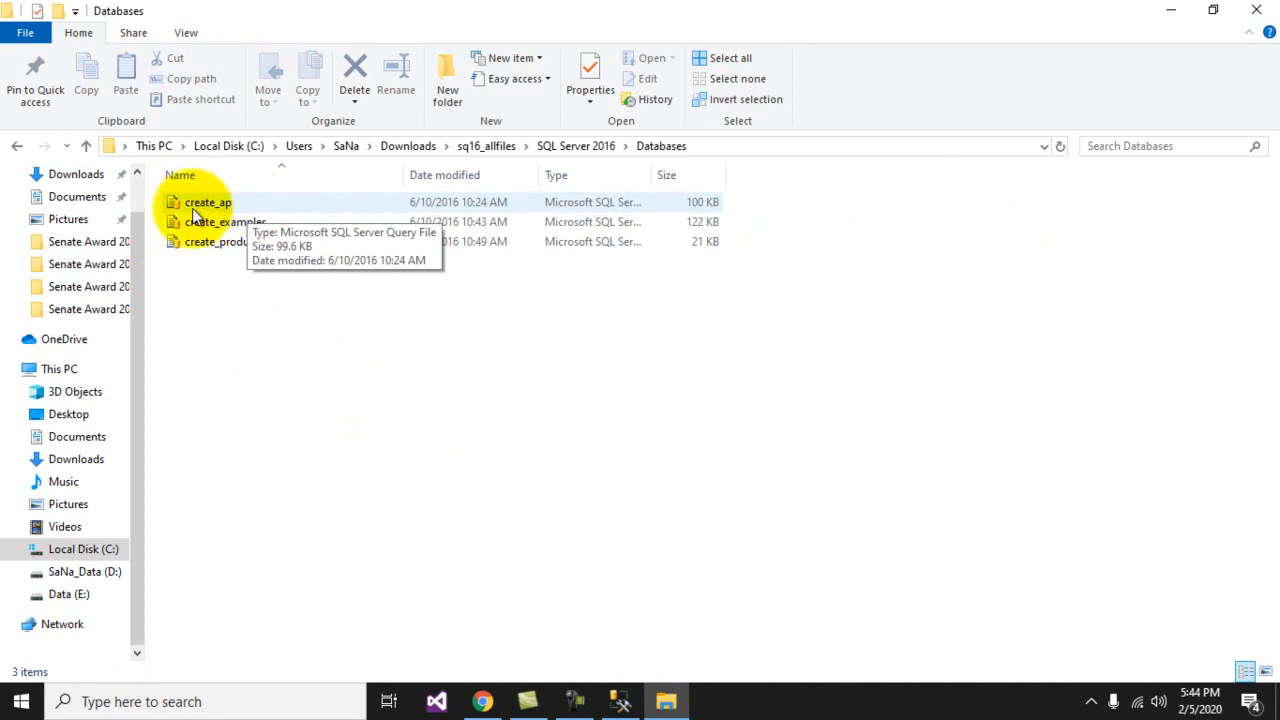
# Open create_ap.sql with SQL Server Management Studio, always using it for .sql files
pyautogui.doubleClick(253, 205)
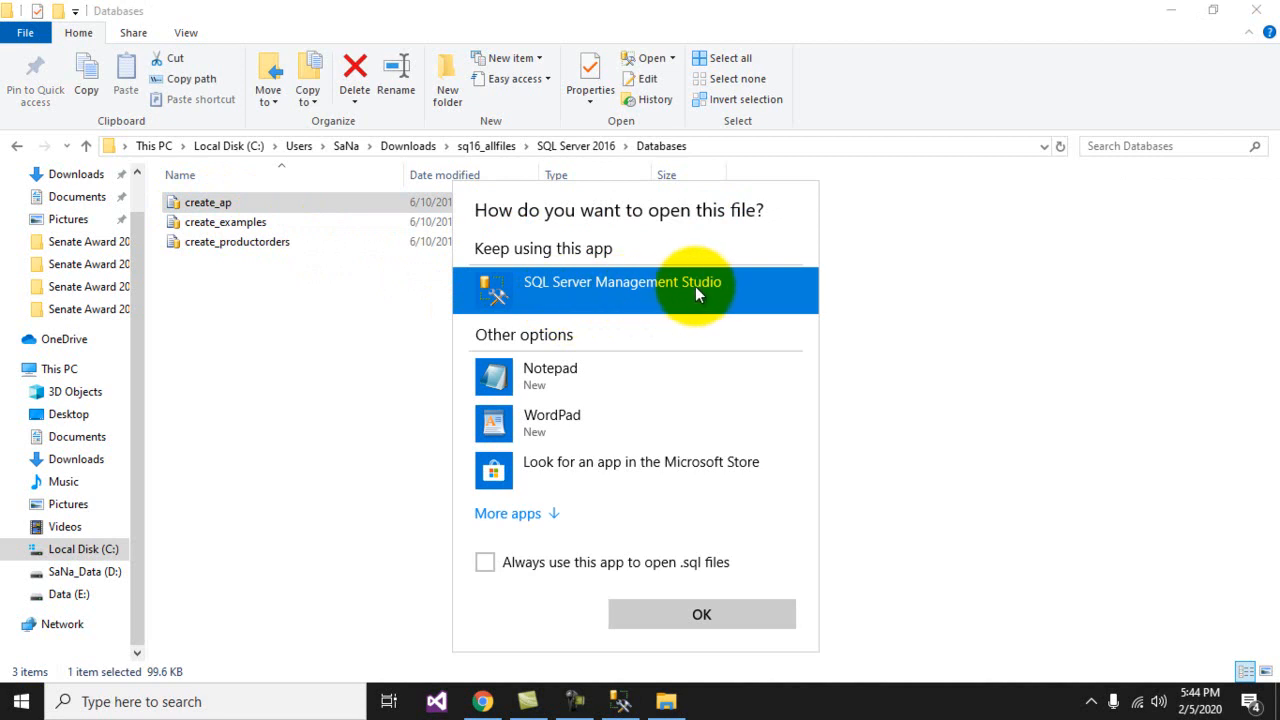
pyautogui.click(485, 562)
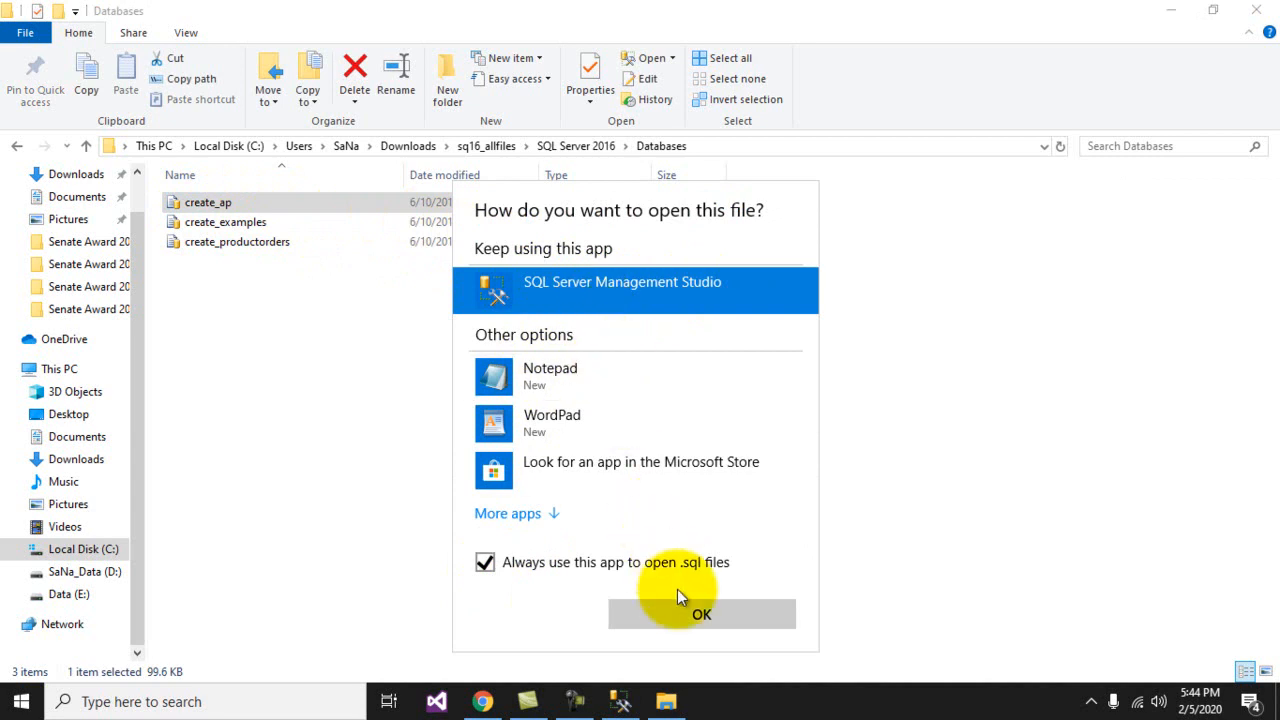
pyautogui.click(688, 612)
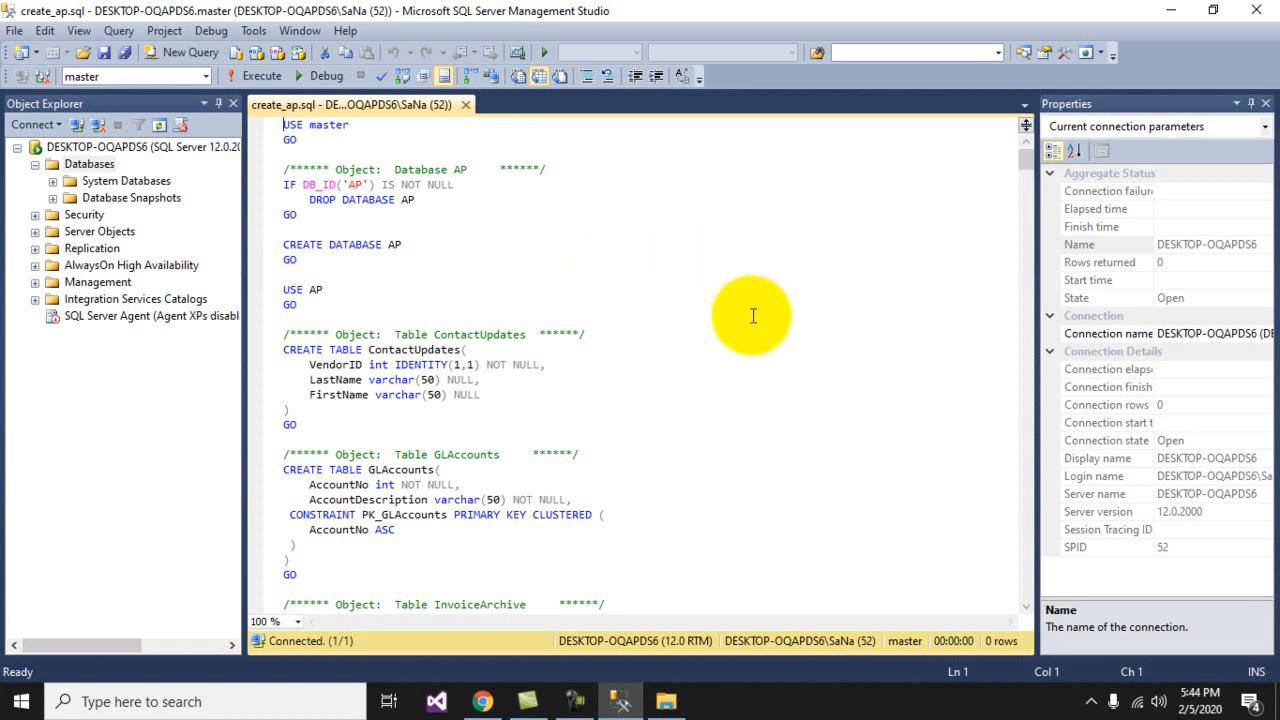
pyautogui.keyDown('ctrl'); pyautogui.scroll(3, 752, 316); pyautogui.keyUp('ctrl')
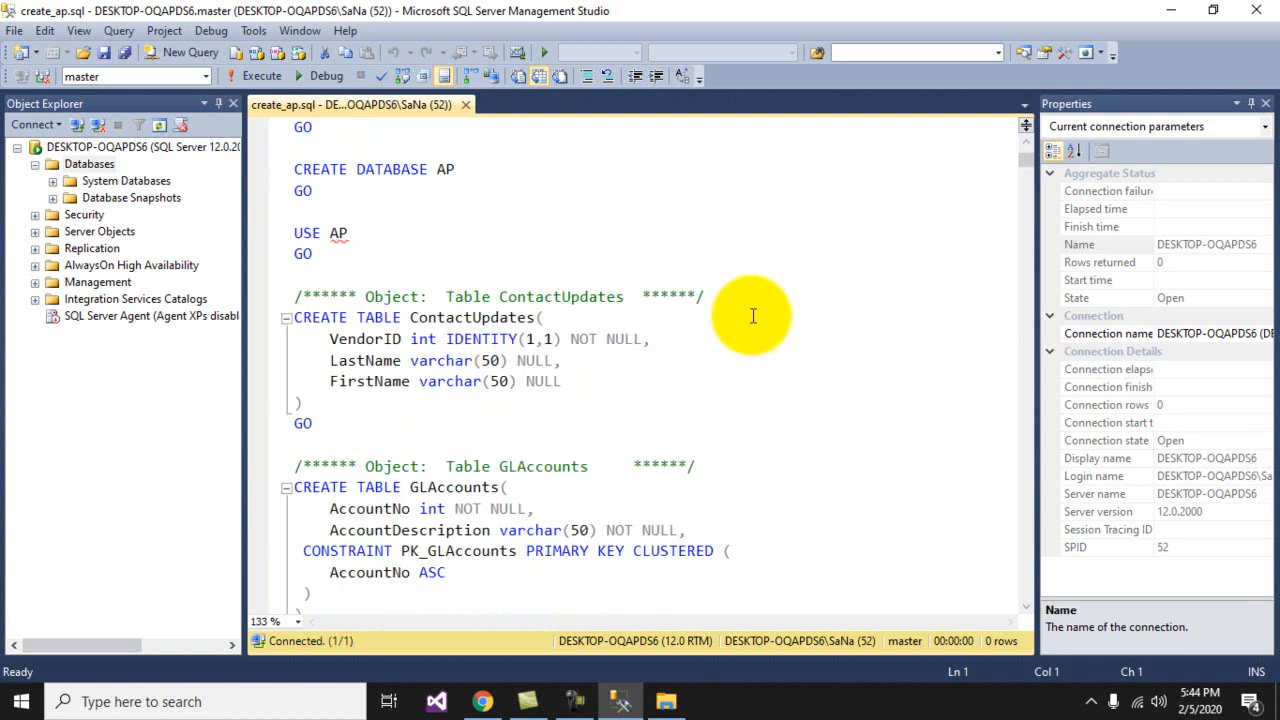
pyautogui.scroll(-5, 752, 316)
pyautogui.scroll(-5, 752, 316)
pyautogui.scroll(-5, 752, 316)
pyautogui.scroll(-3, 752, 316)
pyautogui.scroll(-5, 752, 316)
pyautogui.scroll(-5, 752, 316)
pyautogui.scroll(-6, 752, 316)
pyautogui.scroll(-5, 752, 316)
pyautogui.scroll(-4, 752, 316)
pyautogui.scroll(-1, 752, 316)
pyautogui.moveTo(1026, 265); pyautogui.dragTo(1028, 151)
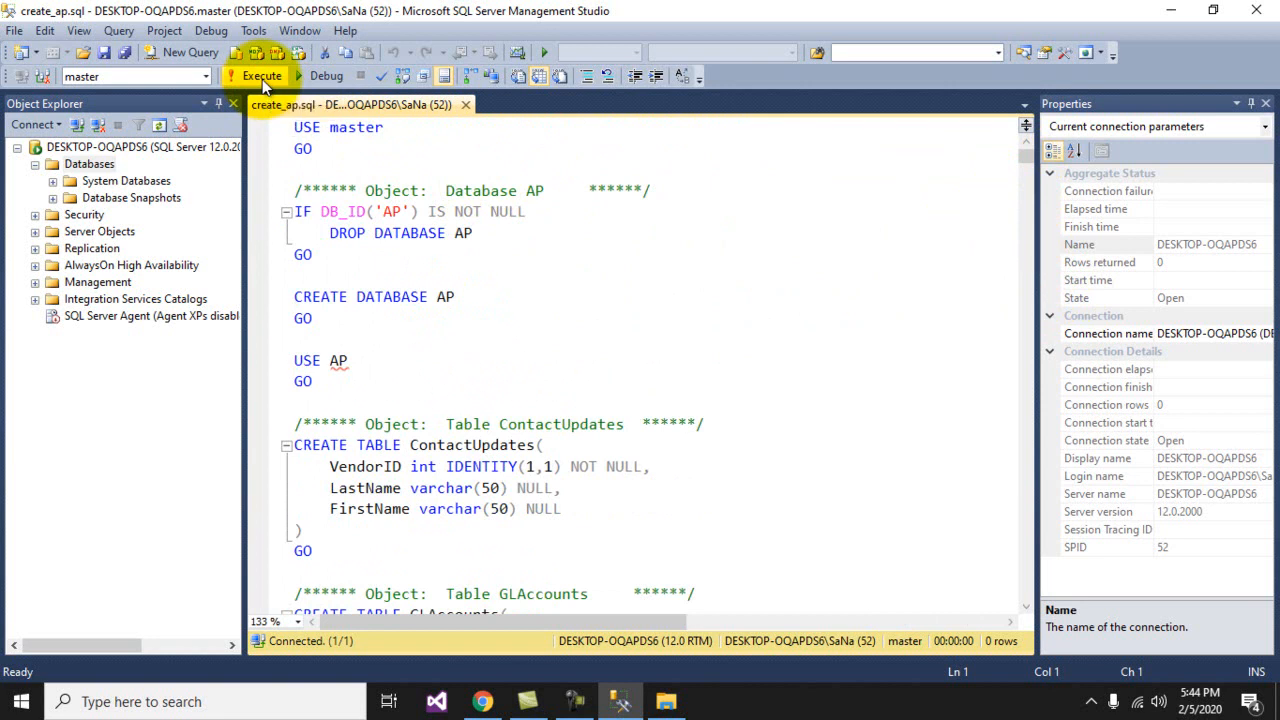
# Execute create_ap.sql and review the rows-affected messages, including 75 rows affected
pyautogui.click(262, 79)
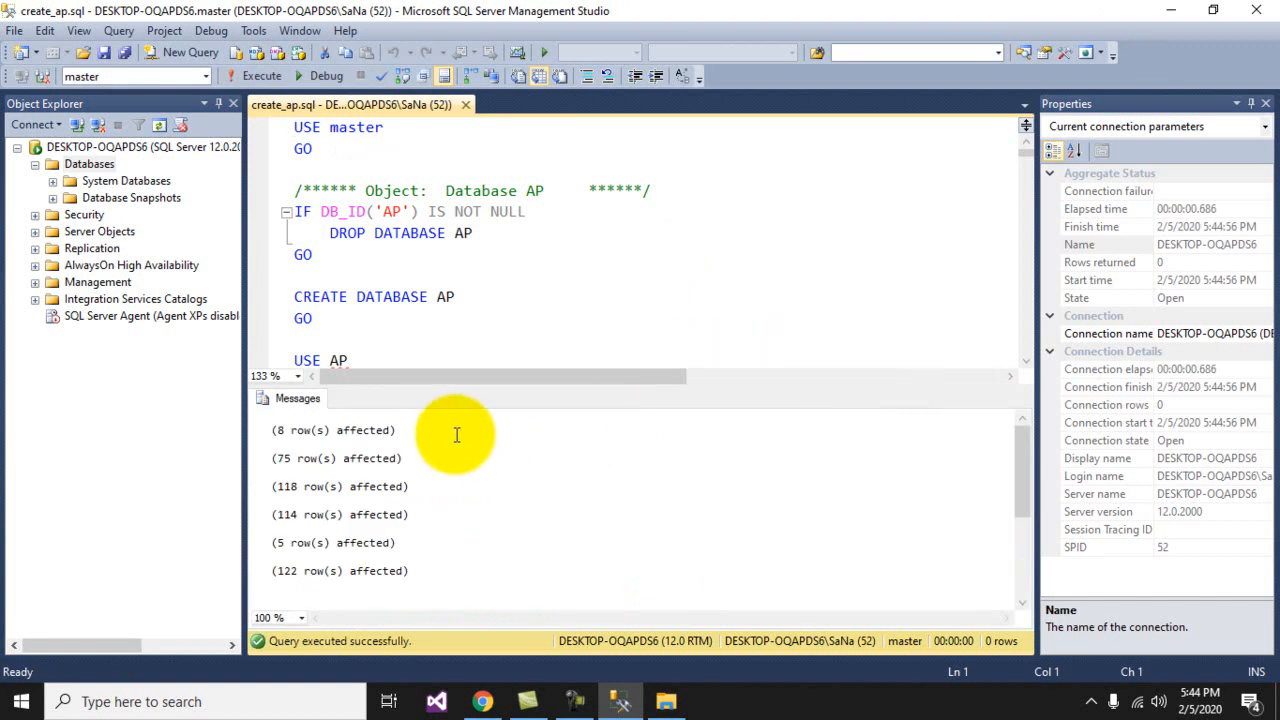
pyautogui.moveTo(451, 432); pyautogui.dragTo(278, 430)
pyautogui.moveTo(402, 458); pyautogui.dragTo(270, 458)
pyautogui.click(433, 572)
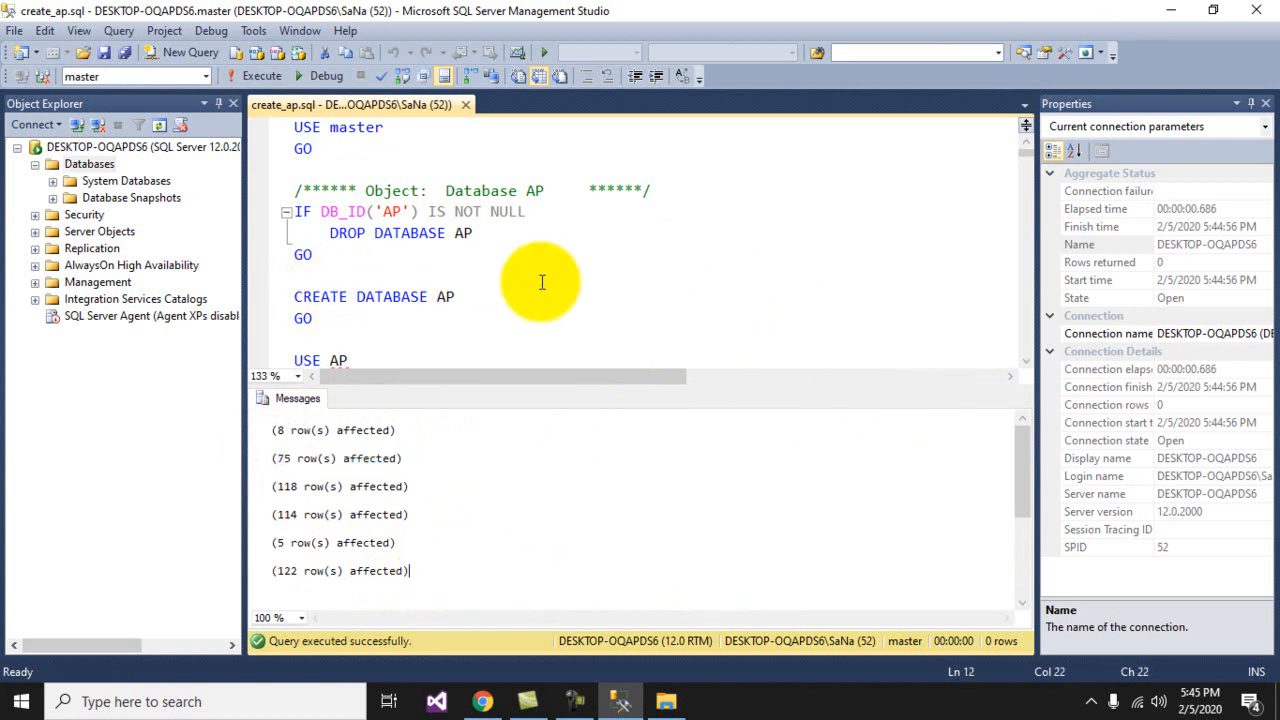
# Close the script, refresh Databases so AP appears, and expand the AP database
pyautogui.click(465, 104)
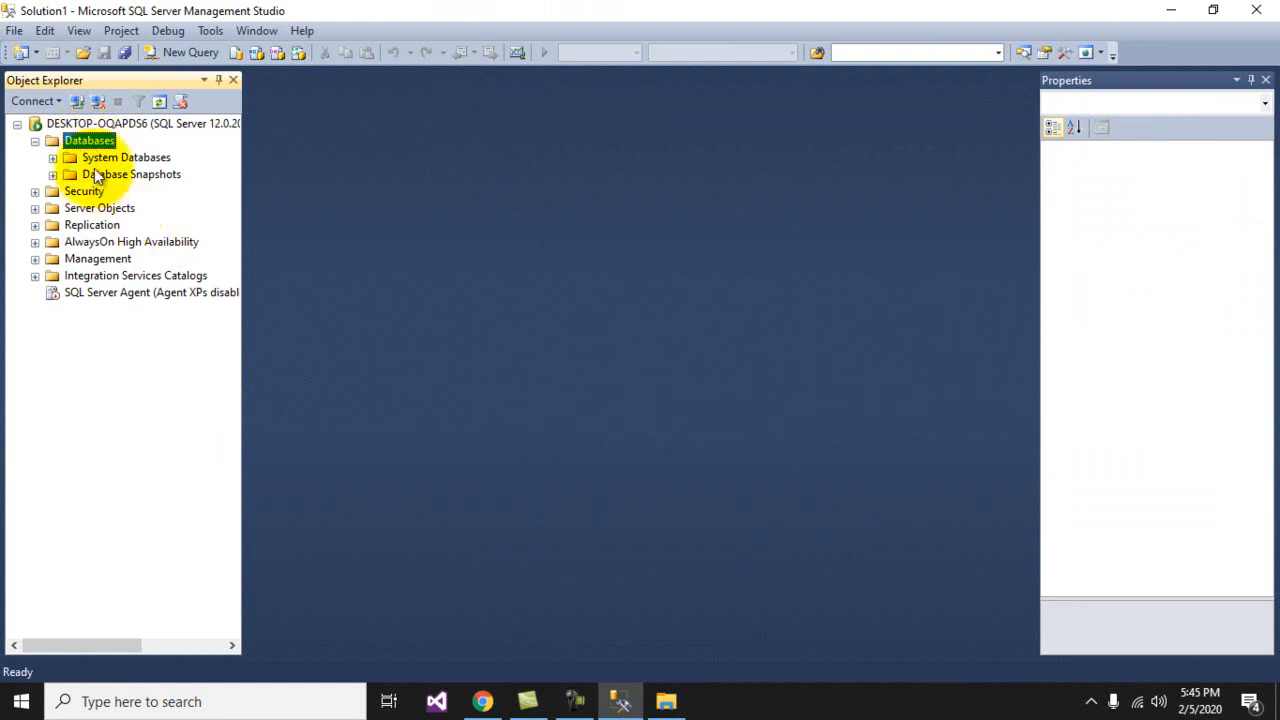
pyautogui.click(125, 157)
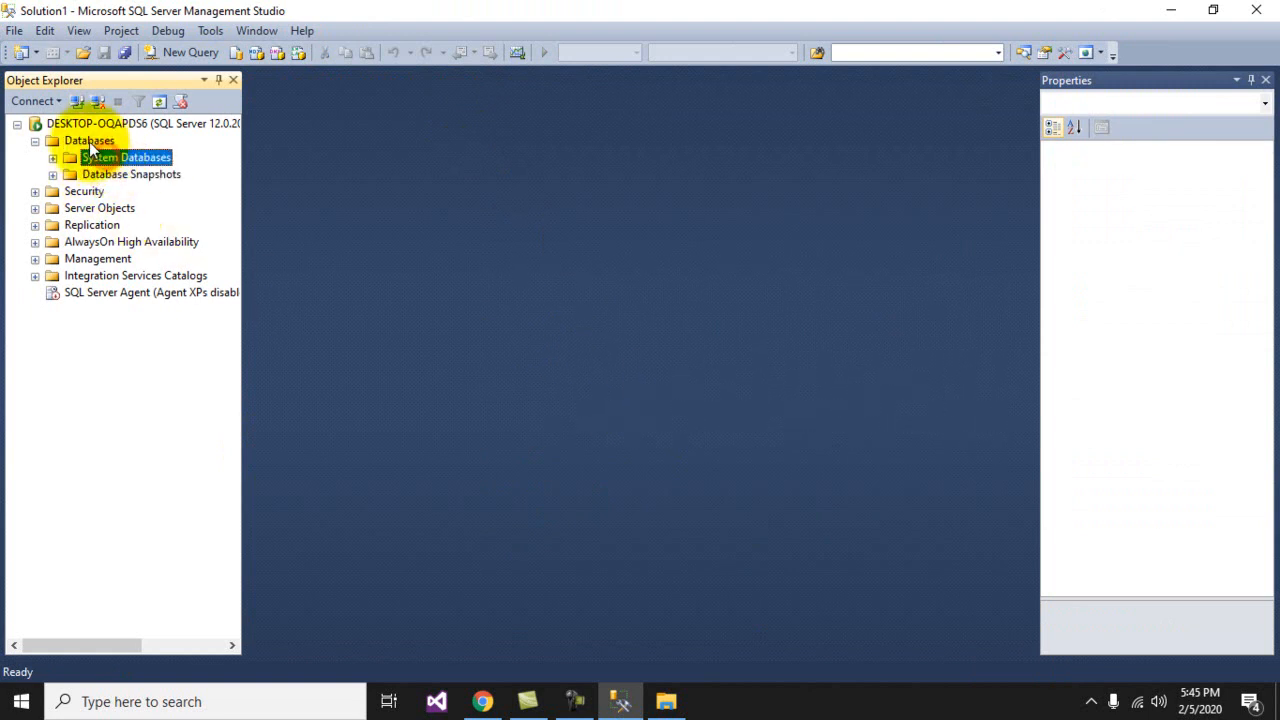
pyautogui.click(88, 141)
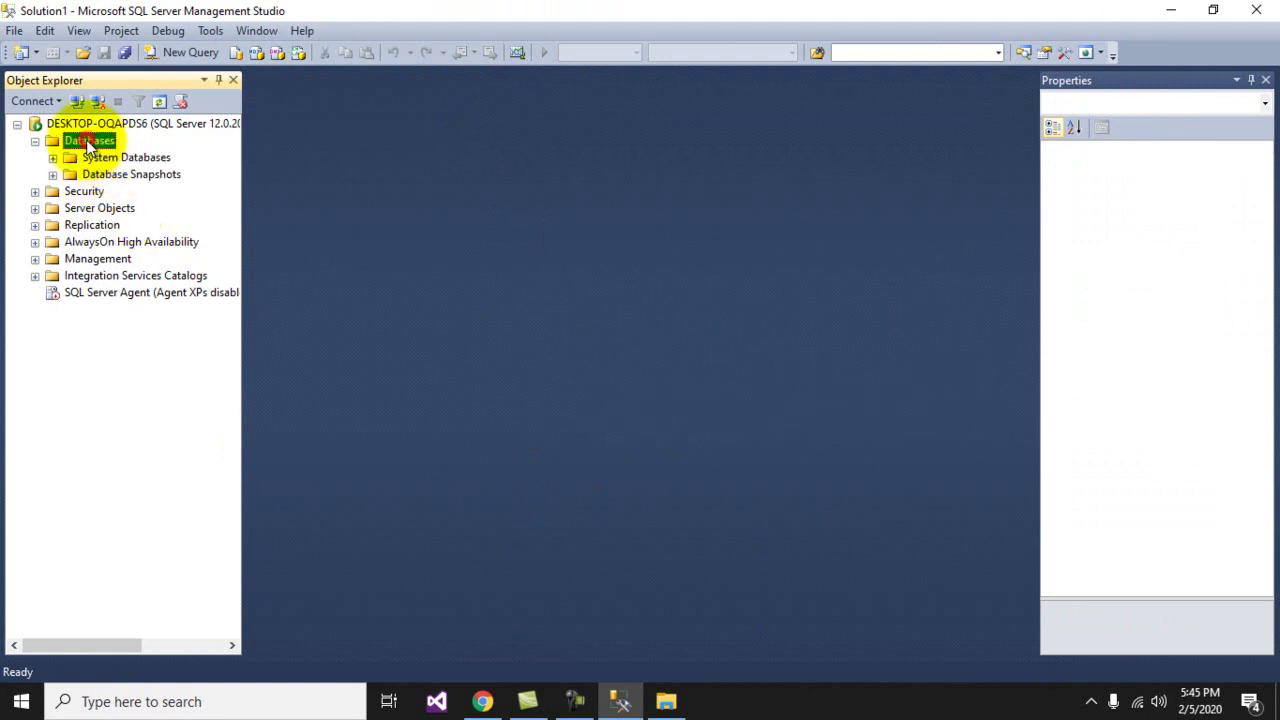
pyautogui.click(159, 102)
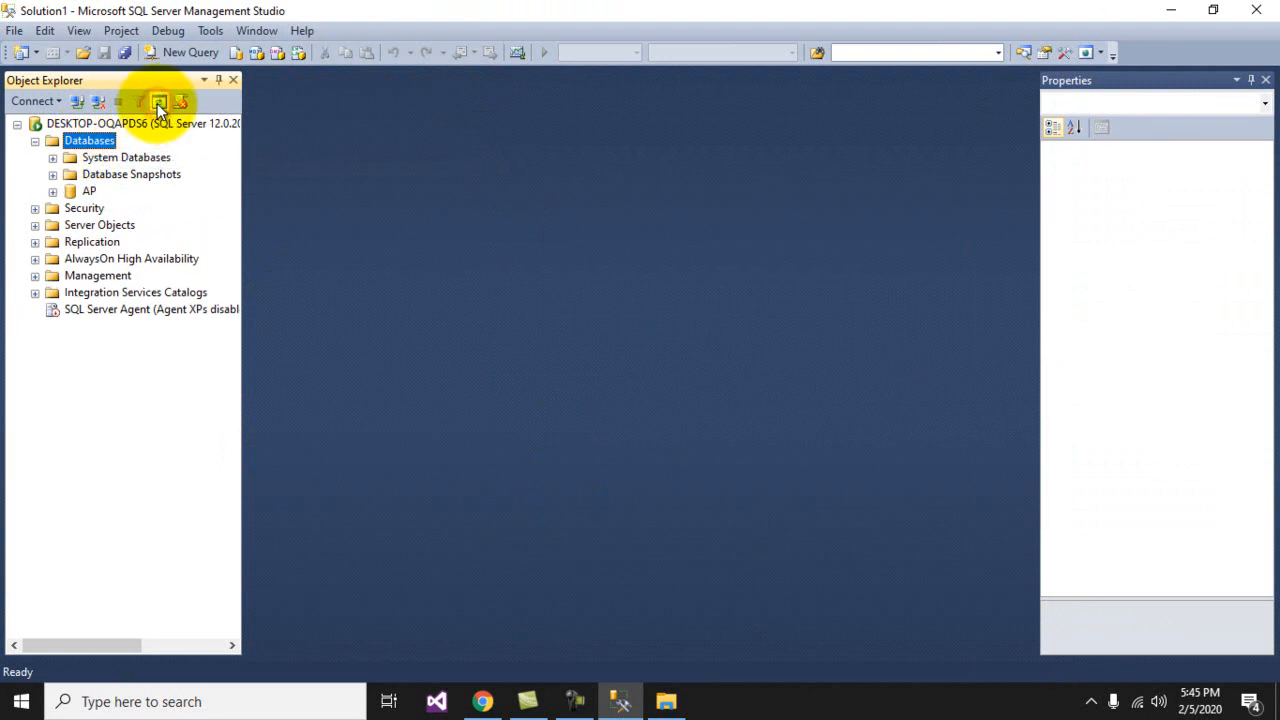
pyautogui.click(52, 191)
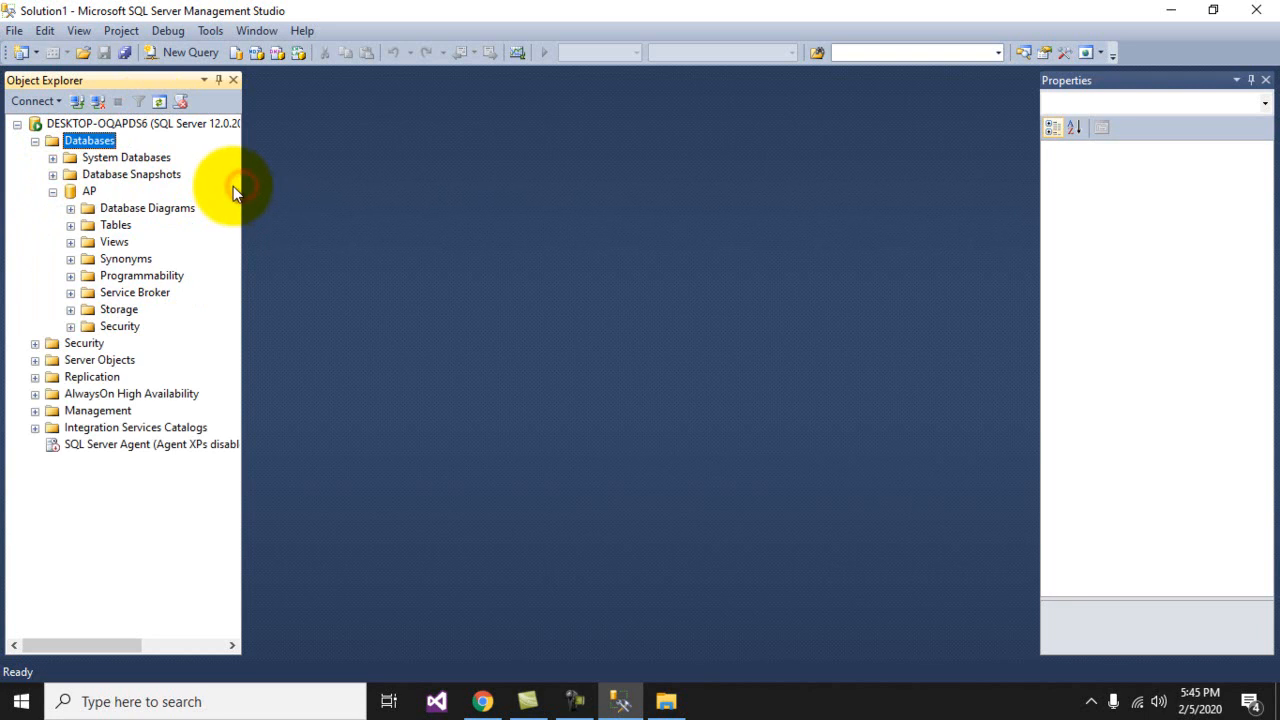
pyautogui.moveTo(247, 186); pyautogui.dragTo(326, 186)
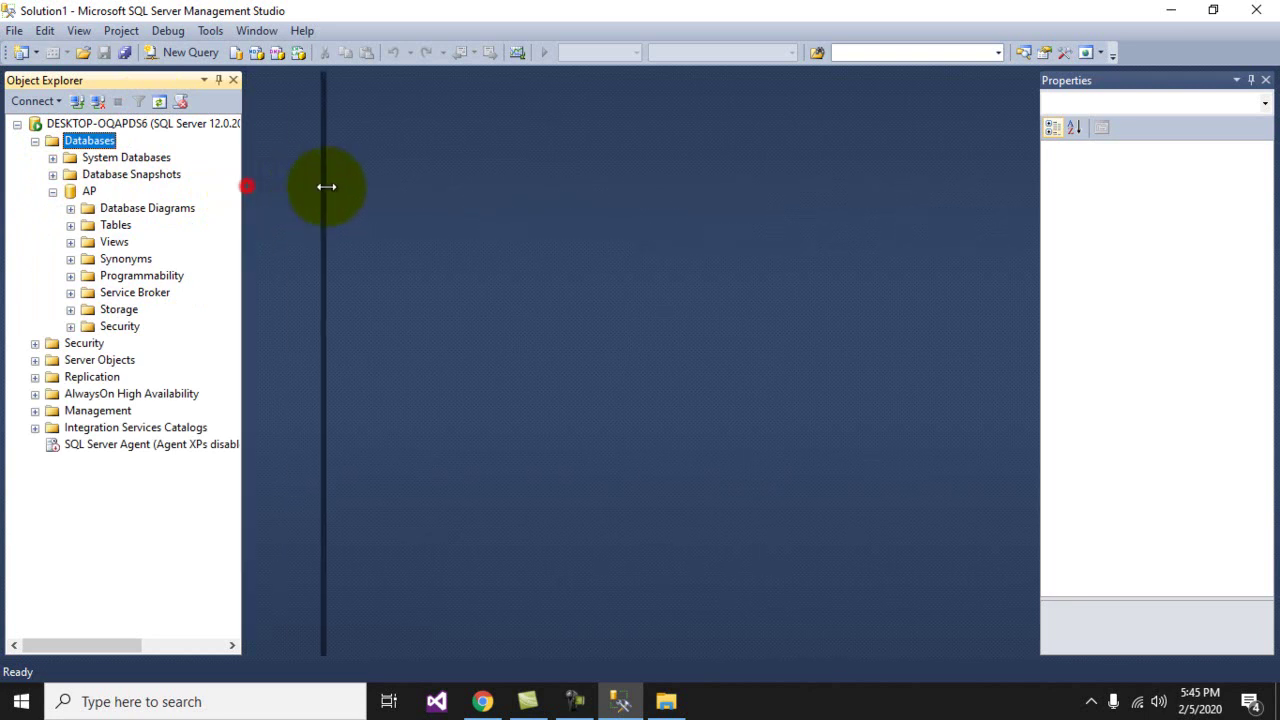
# Expand AP's Tables and browse ContactUpdates, Terms, Invoices and InvoiceLineItems
pyautogui.click(70, 225)
pyautogui.click(168, 275)
pyautogui.click(165, 309)
pyautogui.click(150, 360)
pyautogui.click(150, 343)
pyautogui.click(166, 326)
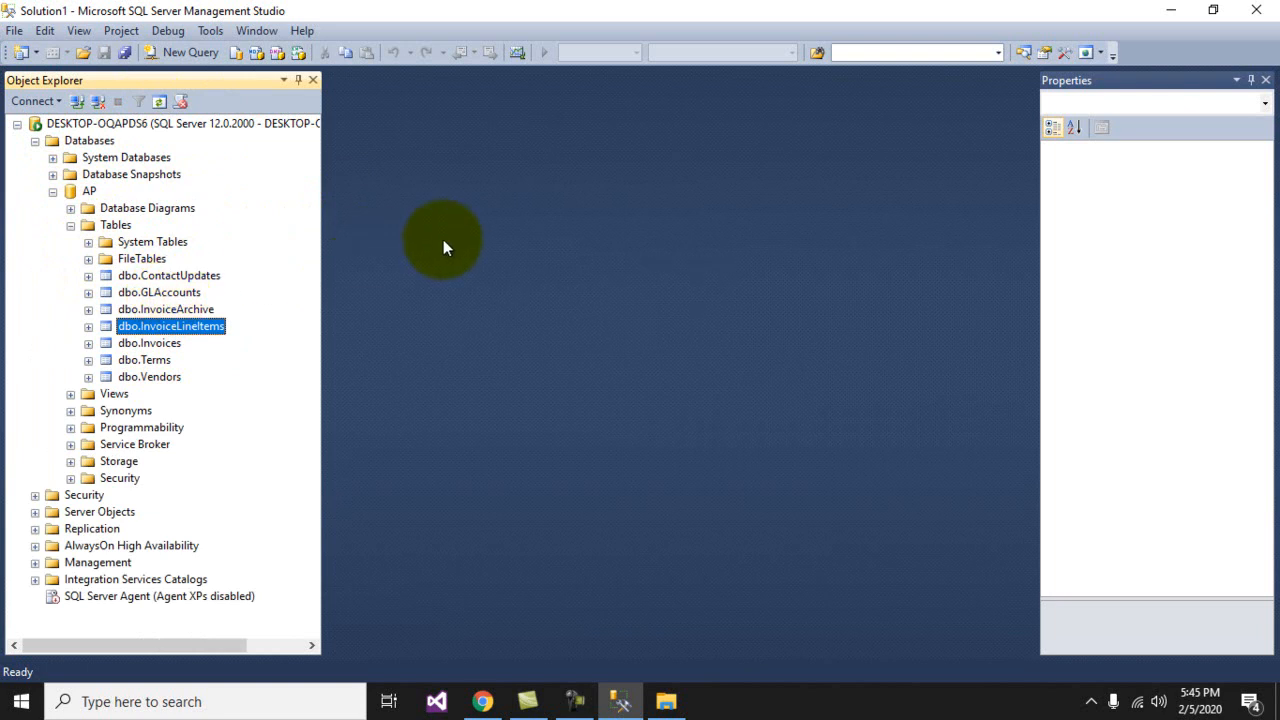
# In a new query window, switch context to the AP database with USE AP, then clear the statement
pyautogui.click(180, 52)
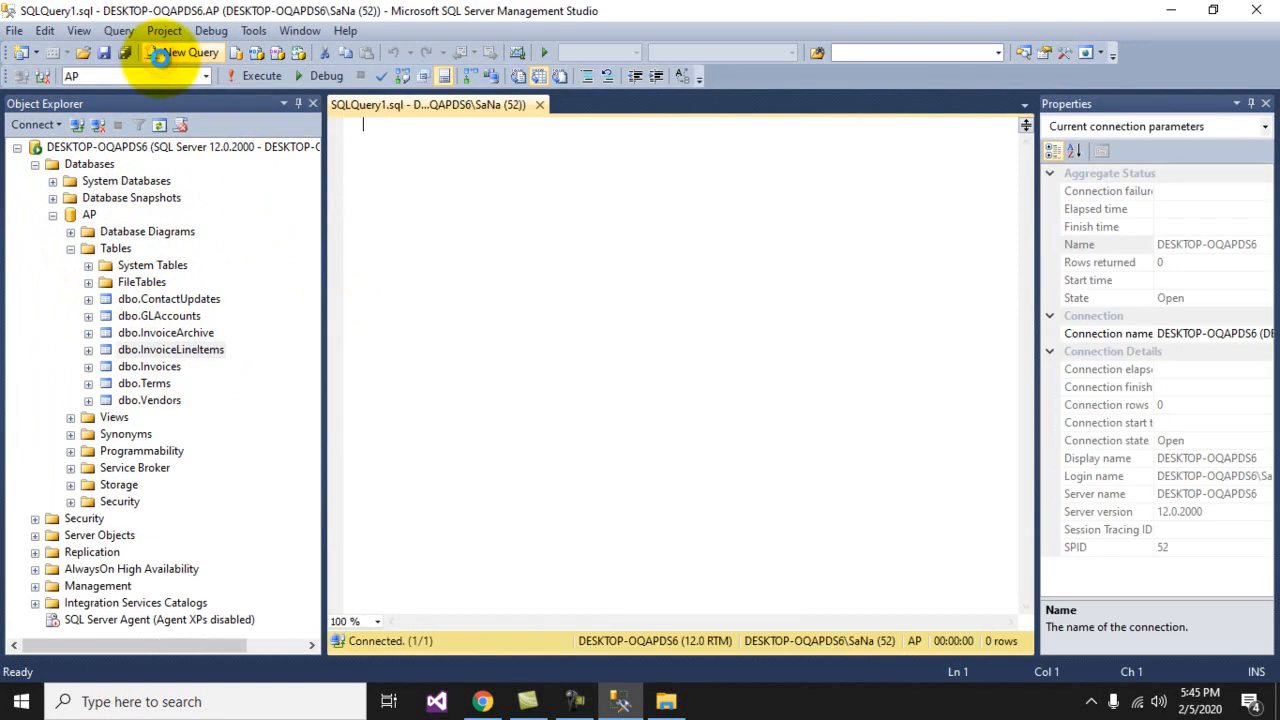
pyautogui.scroll(2, 427, 236)
pyautogui.write('use ')
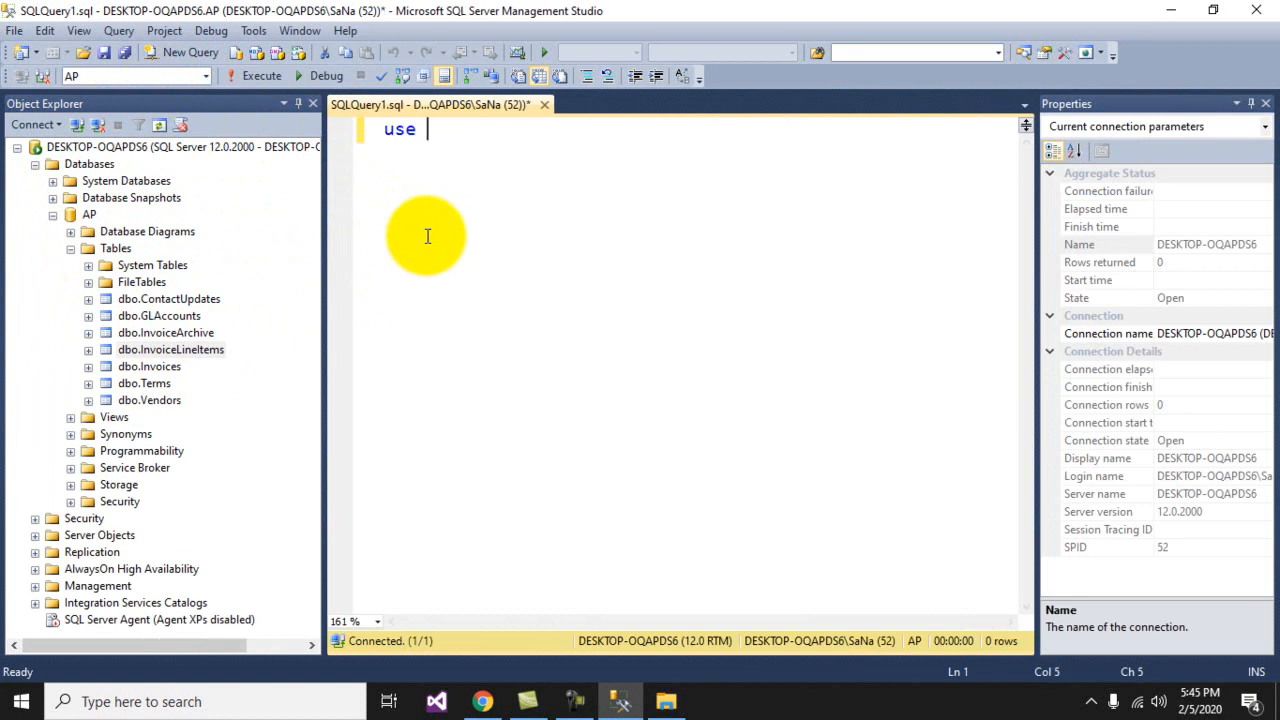
pyautogui.write('ap')
pyautogui.press('F5')
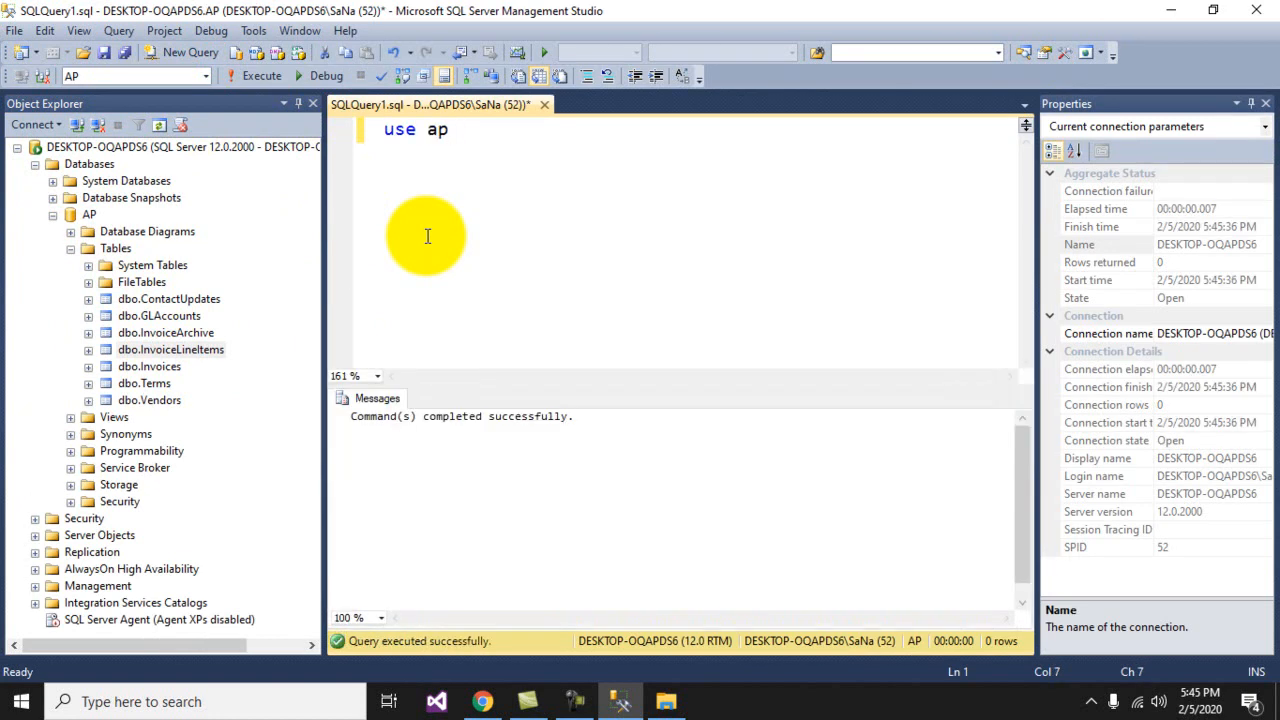
pyautogui.hotkey('ctrl', 'a')
pyautogui.press('Delete')
pyautogui.write('le')
# Run SELECT * FROM Vendors, returning all 122 vendor rows
pyautogui.press('BackSpace')
pyautogui.press('BackSpace')
pyautogui.press('BackSpace')
pyautogui.write('Select * from Vendors')
pyautogui.press('F5')
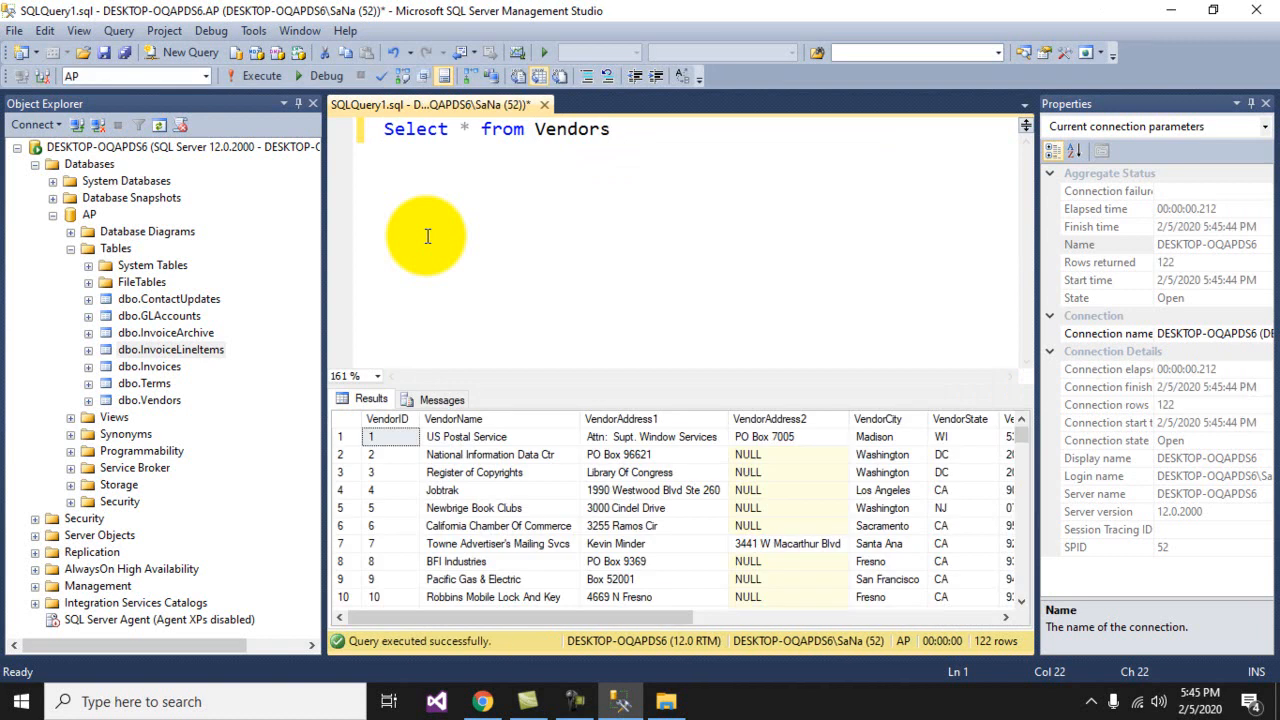
pyautogui.moveTo(1037, 340); pyautogui.dragTo(1058, 340)
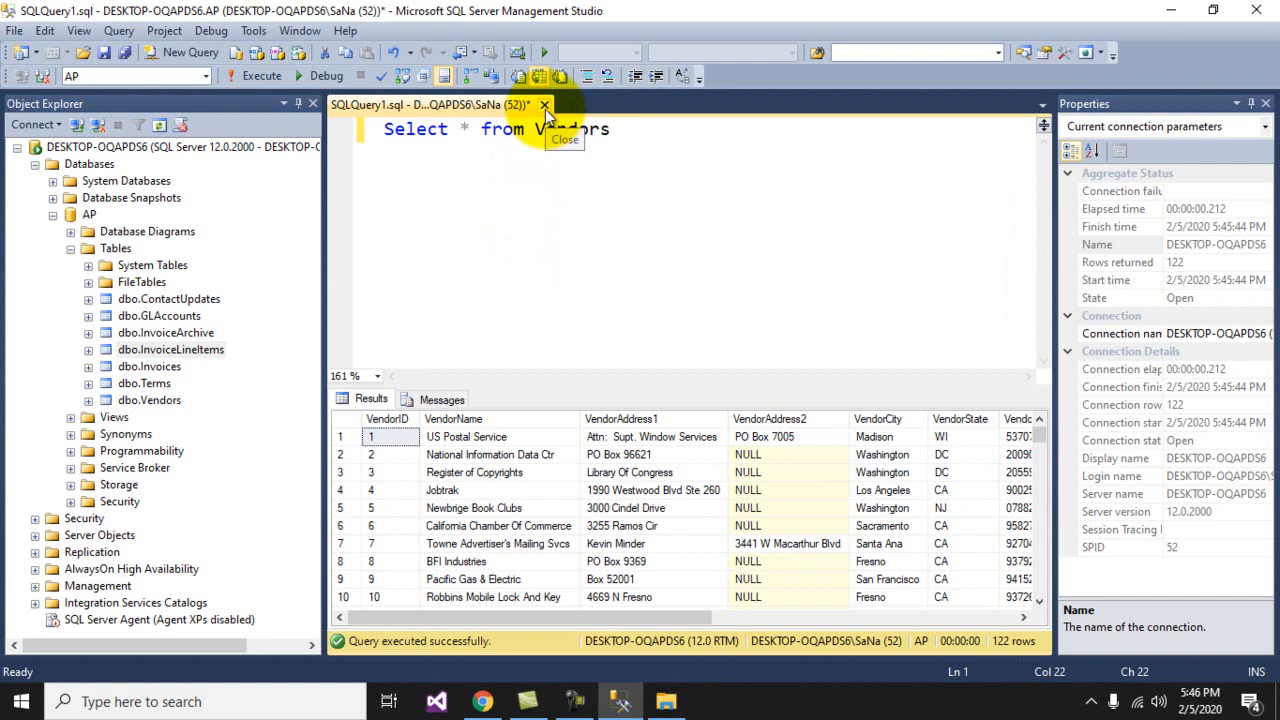
# Close the SQLQuery1.sql window, discarding the unsaved Vendors query
pyautogui.click(545, 105)
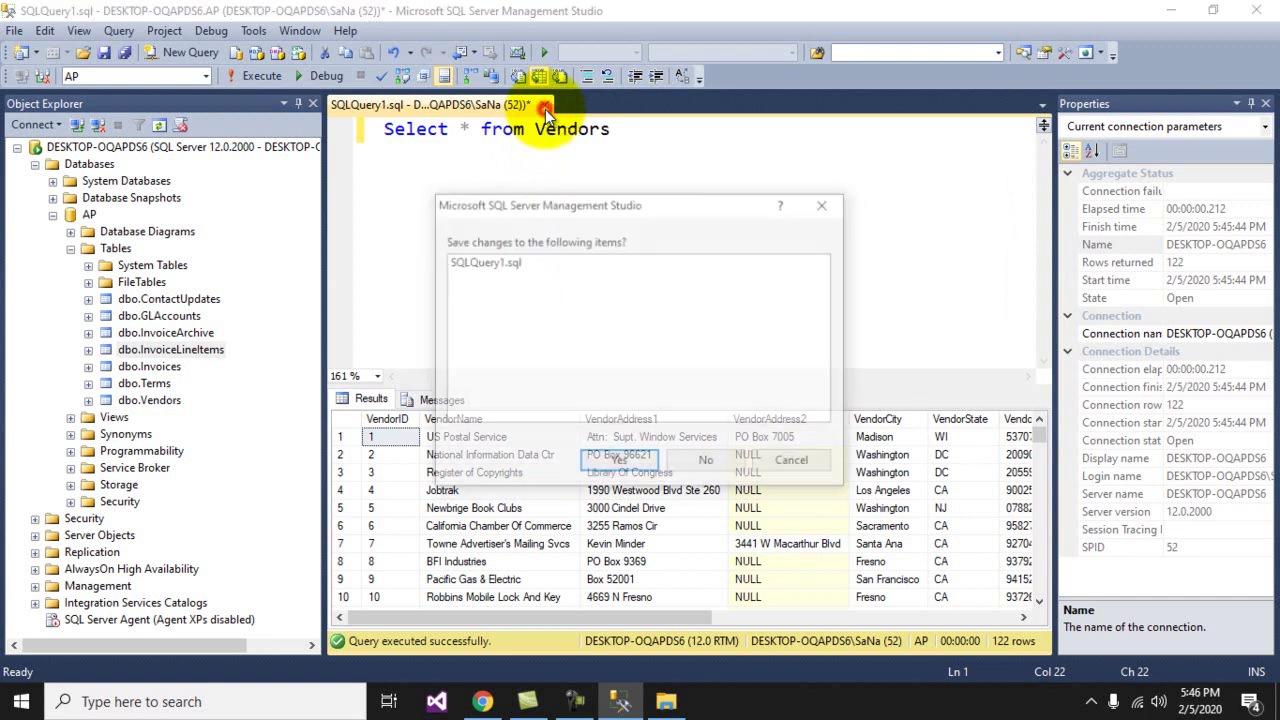
pyautogui.click(712, 464)
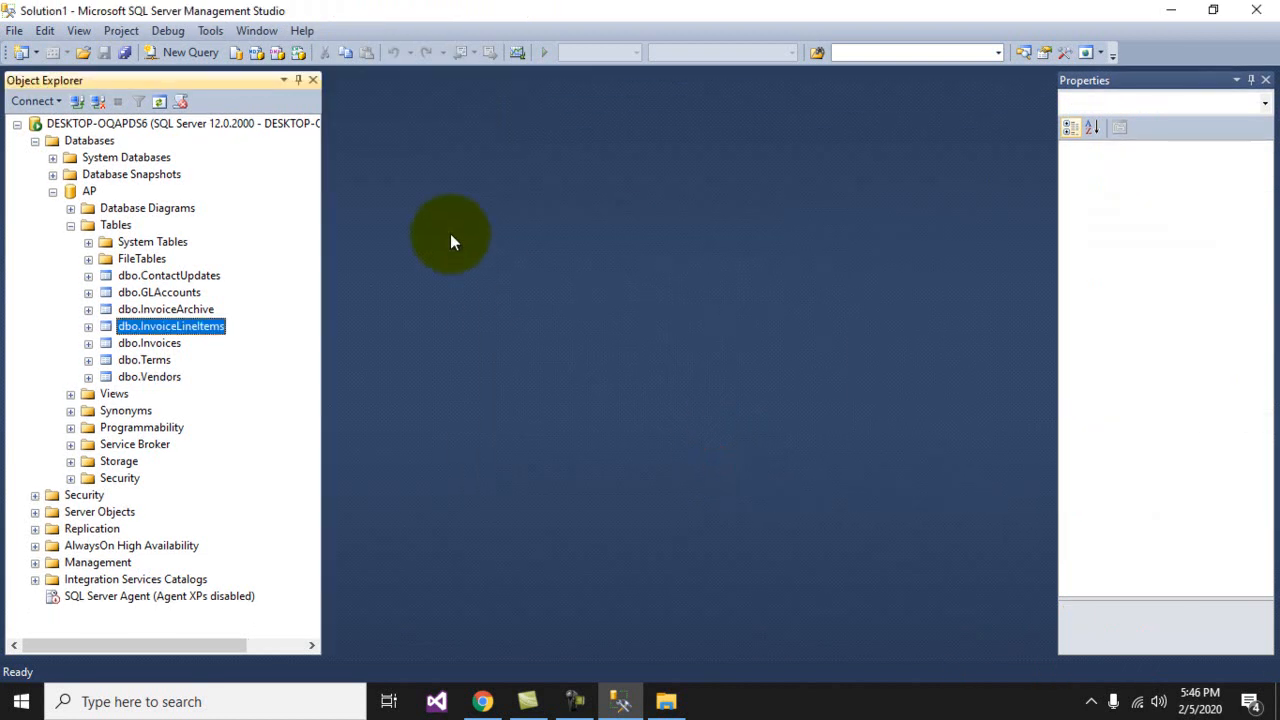